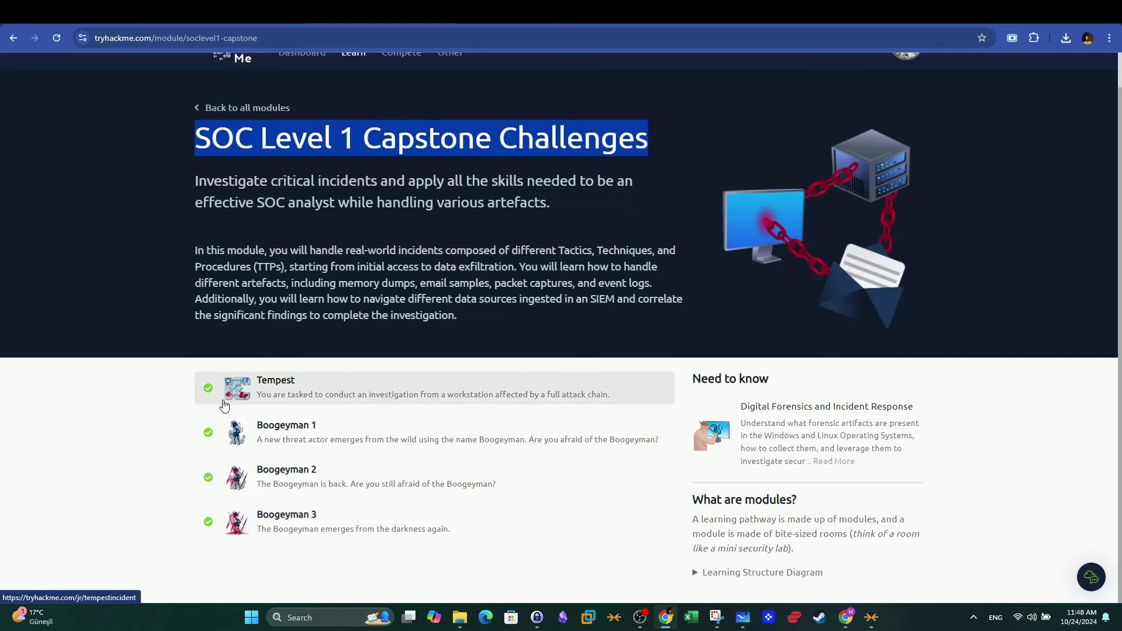
- Open the Boogeyman 1 room from the SOC Level 1 Capstone Challenges and expand its Email Analysis task
{"action": "left_click", "coordinate": [198, 437]}
{"action": "left_click_drag", "start_coordinate": [198, 437], "coordinate": [468, 524]}
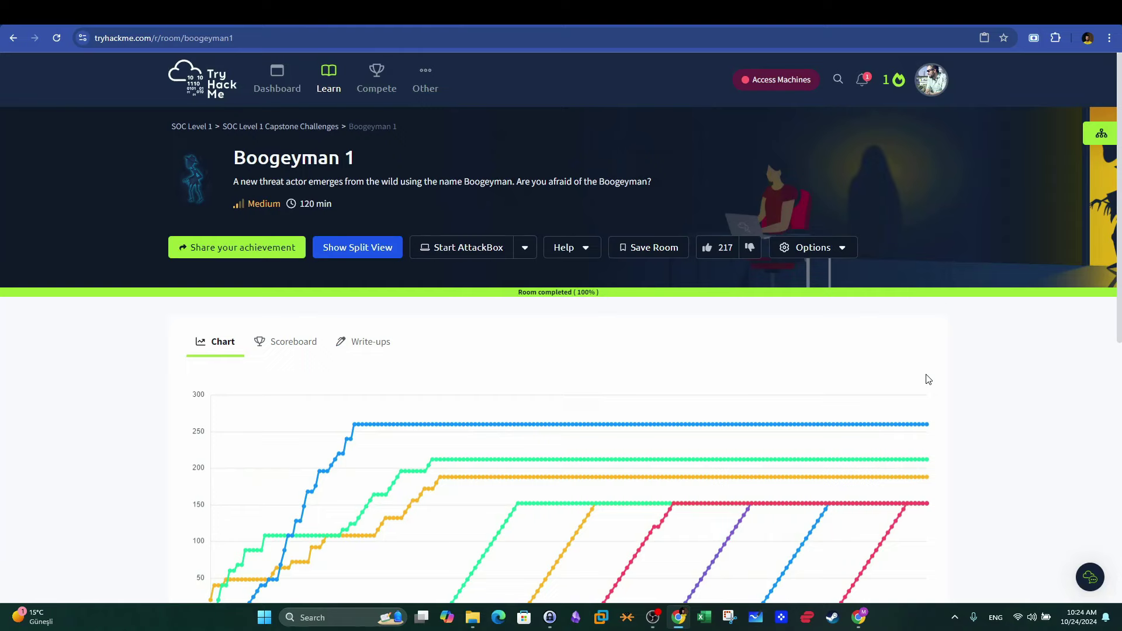
{"action": "double_click", "coordinate": [350, 156]}
{"action": "scroll", "coordinate": [492, 292], "scroll_direction": "down", "scroll_amount": 8}
{"action": "left_click", "coordinate": [510, 348]}
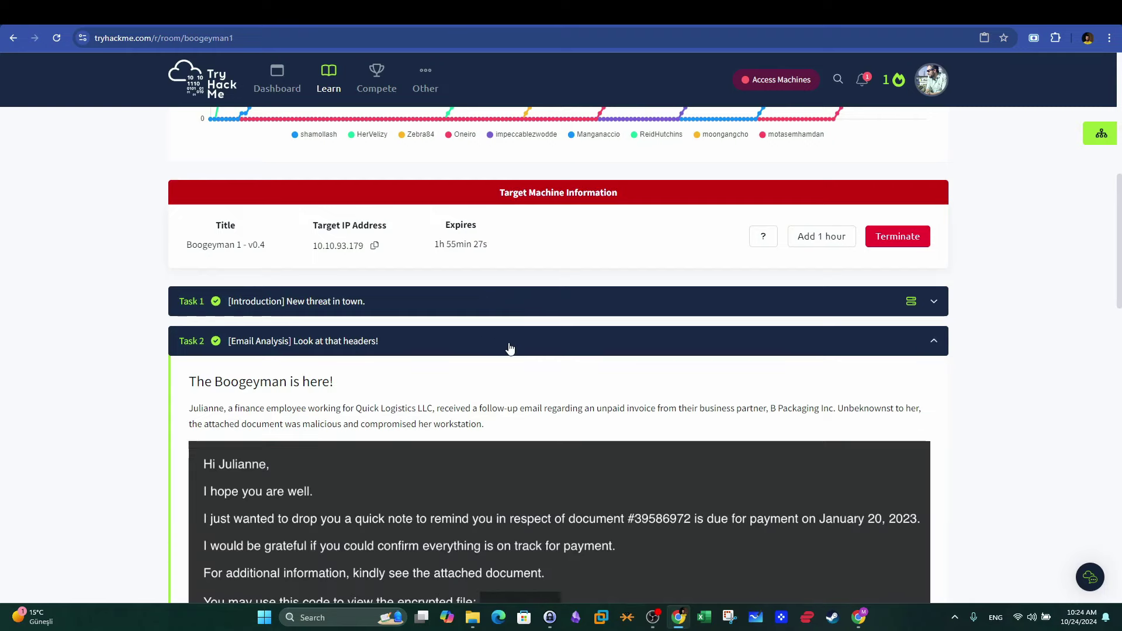
- Read the Task 2 scenario about the phishing email sent to the Quick Logistics LLC employee, then collapse the task
{"action": "scroll", "coordinate": [510, 348], "scroll_direction": "down", "scroll_amount": 4}
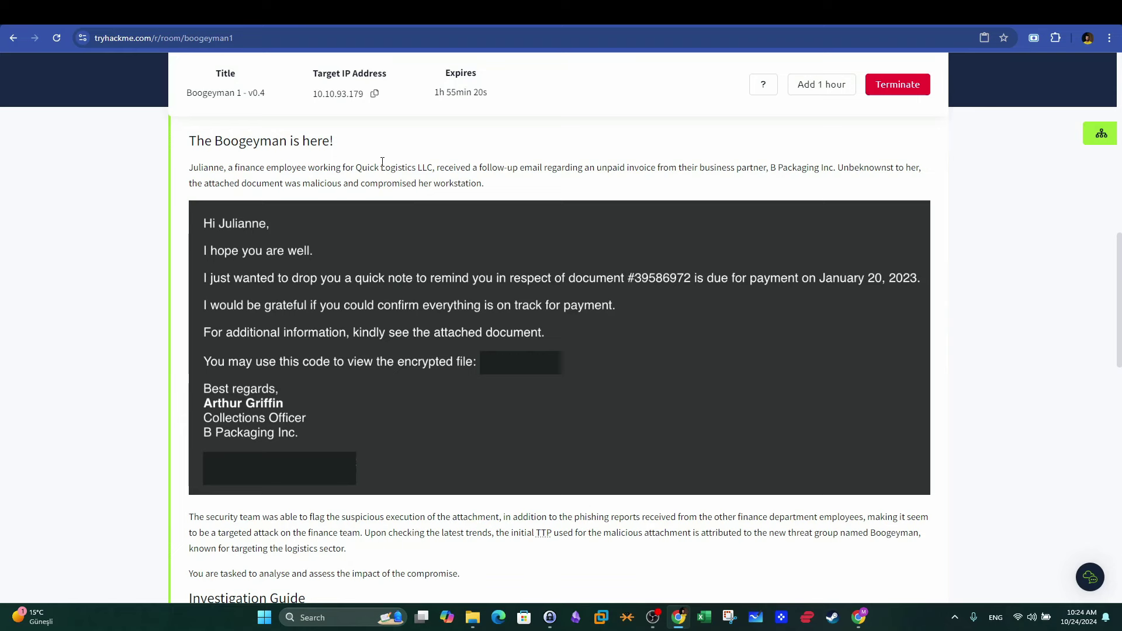
{"action": "left_click_drag", "start_coordinate": [363, 168], "coordinate": [435, 168]}
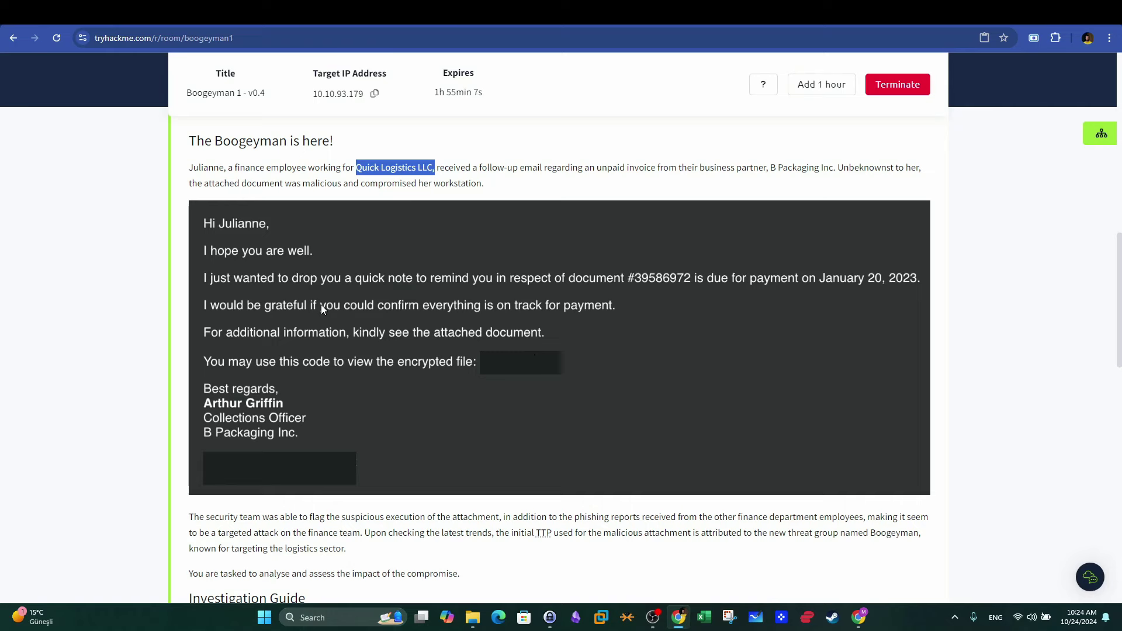
{"action": "scroll", "coordinate": [325, 318], "scroll_direction": "down", "scroll_amount": 2}
{"action": "scroll", "coordinate": [321, 307], "scroll_direction": "up", "scroll_amount": 1}
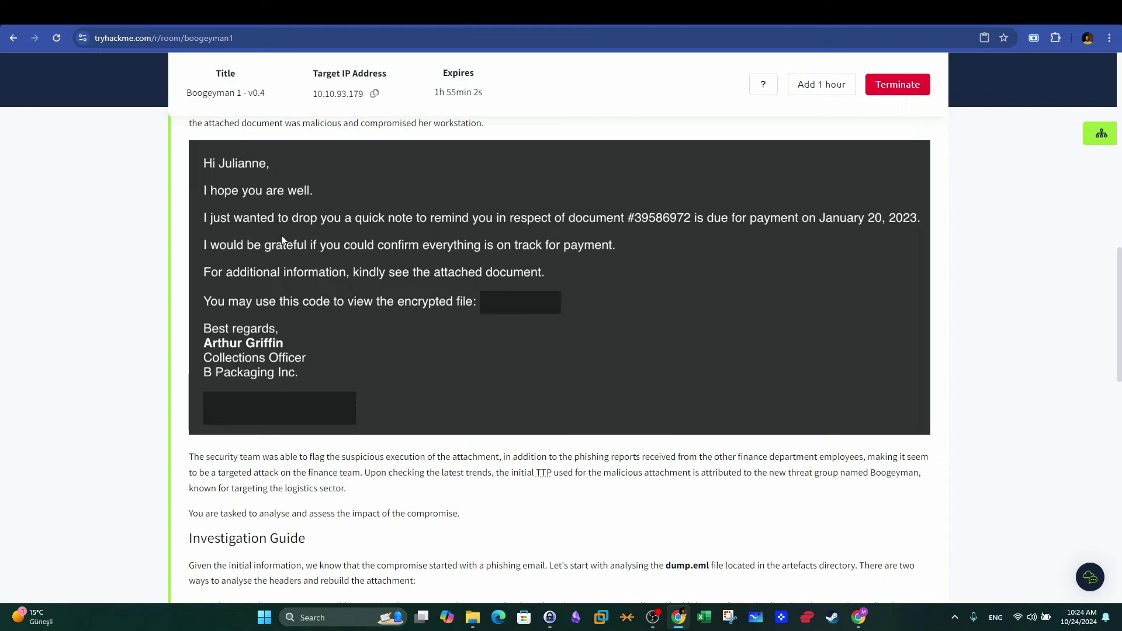
{"action": "scroll", "coordinate": [312, 239], "scroll_direction": "up", "scroll_amount": 4}
{"action": "scroll", "coordinate": [509, 290], "scroll_direction": "down", "scroll_amount": 4}
{"action": "scroll", "coordinate": [510, 290], "scroll_direction": "up", "scroll_amount": 2}
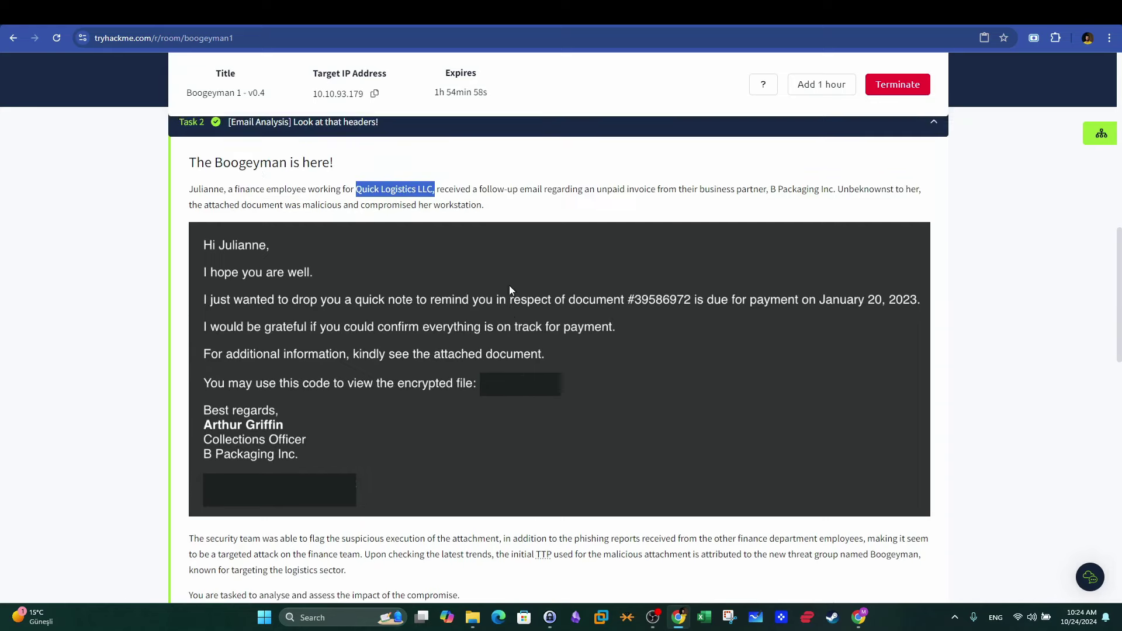
{"action": "left_click", "coordinate": [380, 161]}
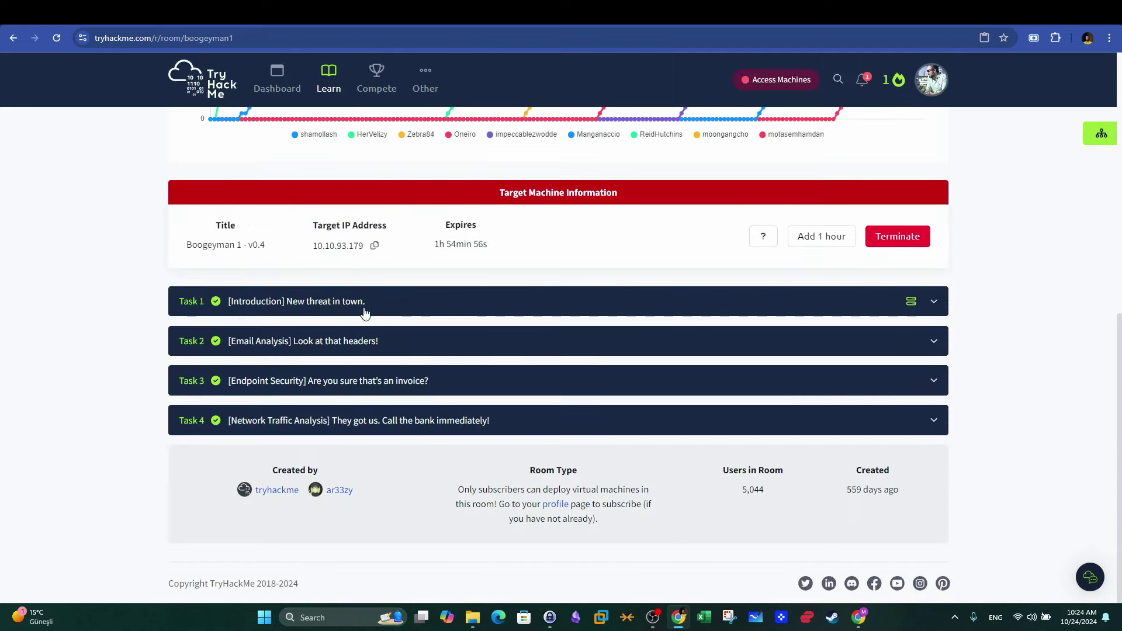
- Expand the Task 1 introduction and review the list of provided artefacts: phishing email, PowerShell logs and packet capture
{"action": "left_click", "coordinate": [403, 301]}
{"action": "scroll", "coordinate": [409, 295], "scroll_direction": "down", "scroll_amount": 12}
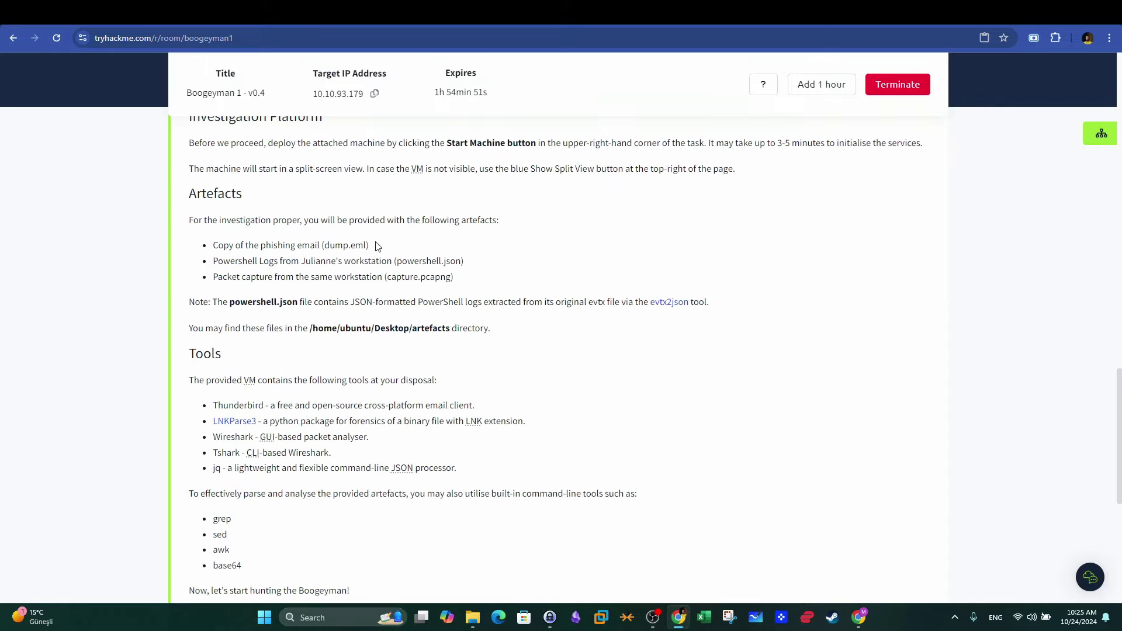
{"action": "left_click_drag", "start_coordinate": [379, 245], "coordinate": [212, 247]}
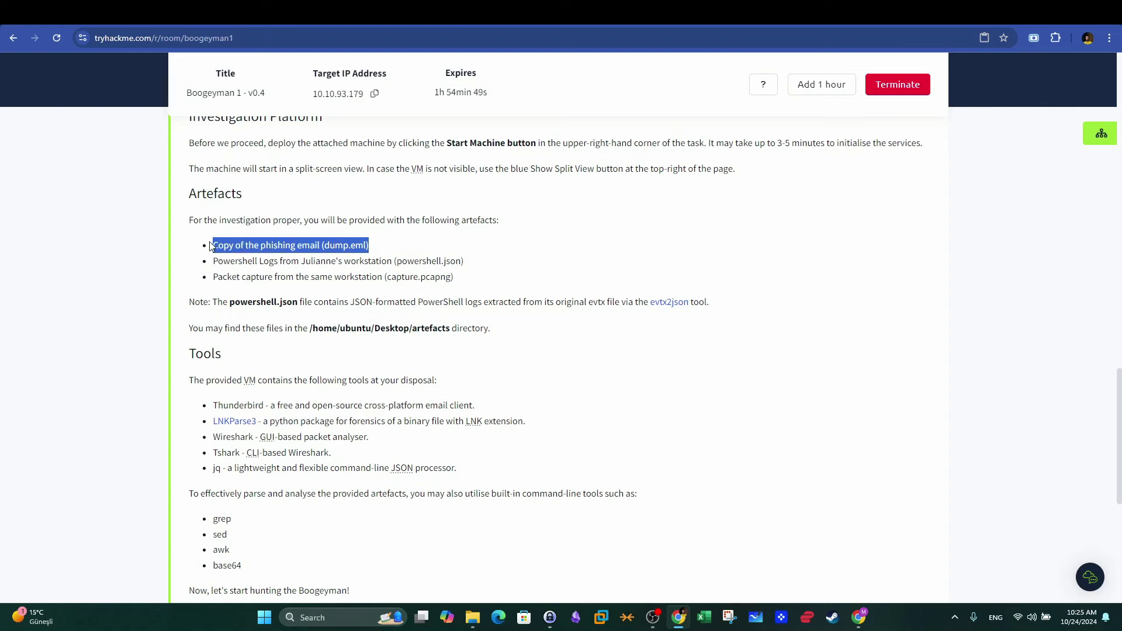
{"action": "left_click_drag", "start_coordinate": [213, 261], "coordinate": [382, 261]}
{"action": "left_click_drag", "start_coordinate": [299, 261], "coordinate": [330, 260]}
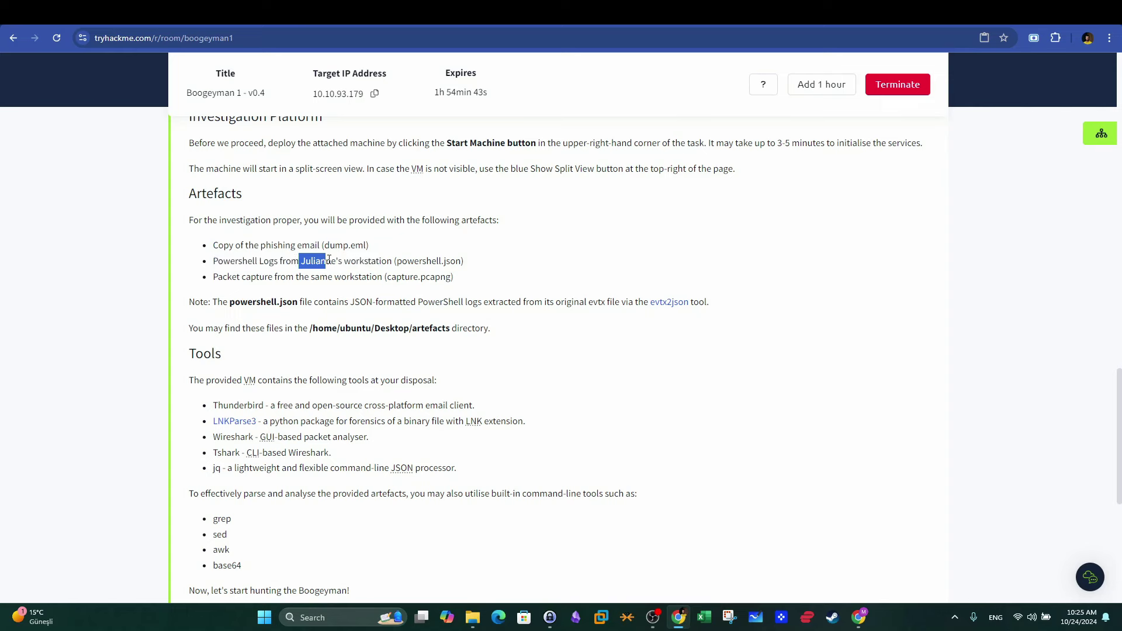
{"action": "double_click", "coordinate": [329, 259]}
{"action": "left_click_drag", "start_coordinate": [213, 277], "coordinate": [327, 277]}
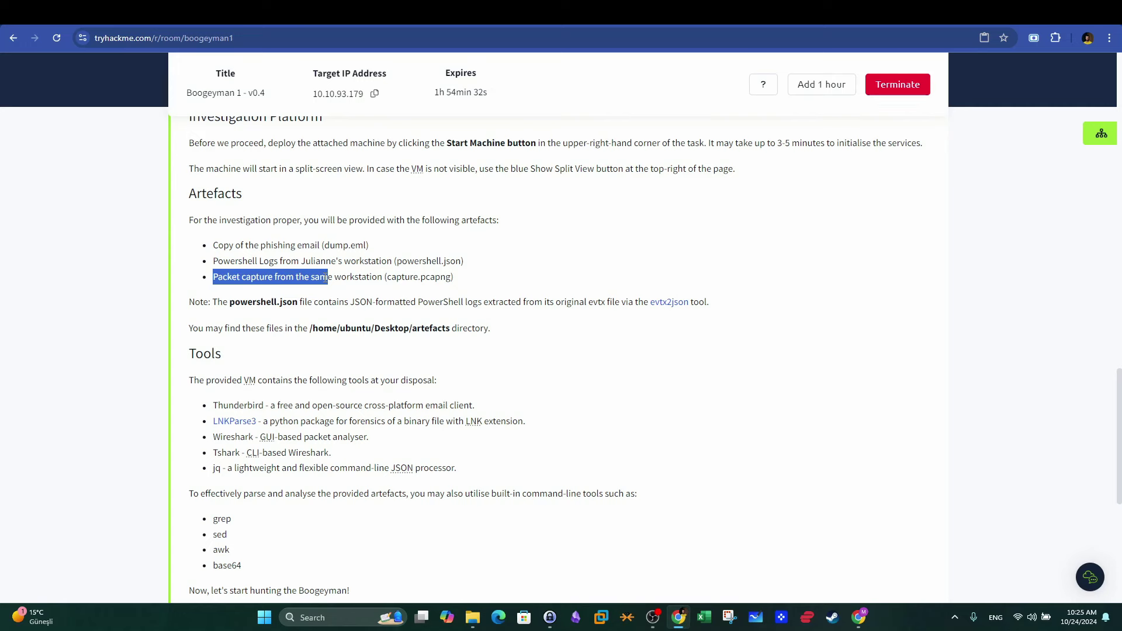
{"action": "left_click_drag", "start_coordinate": [466, 278], "coordinate": [209, 245]}
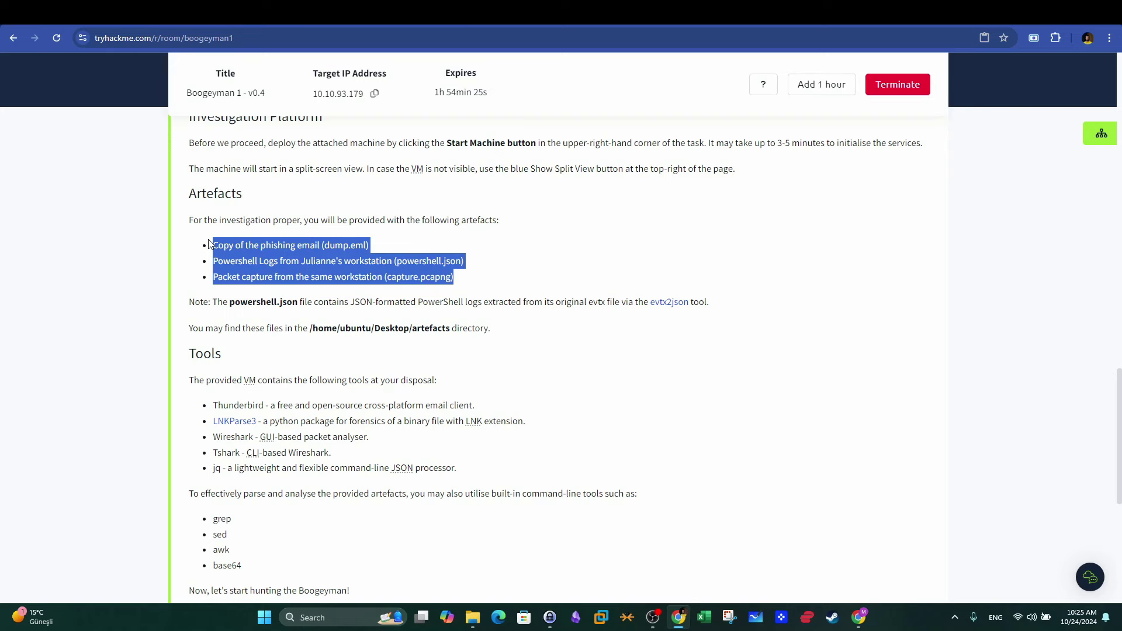
- Collapse Task 1, reopen the Email Analysis task and look over its questions
{"action": "scroll", "coordinate": [245, 237], "scroll_direction": "up", "scroll_amount": 6}
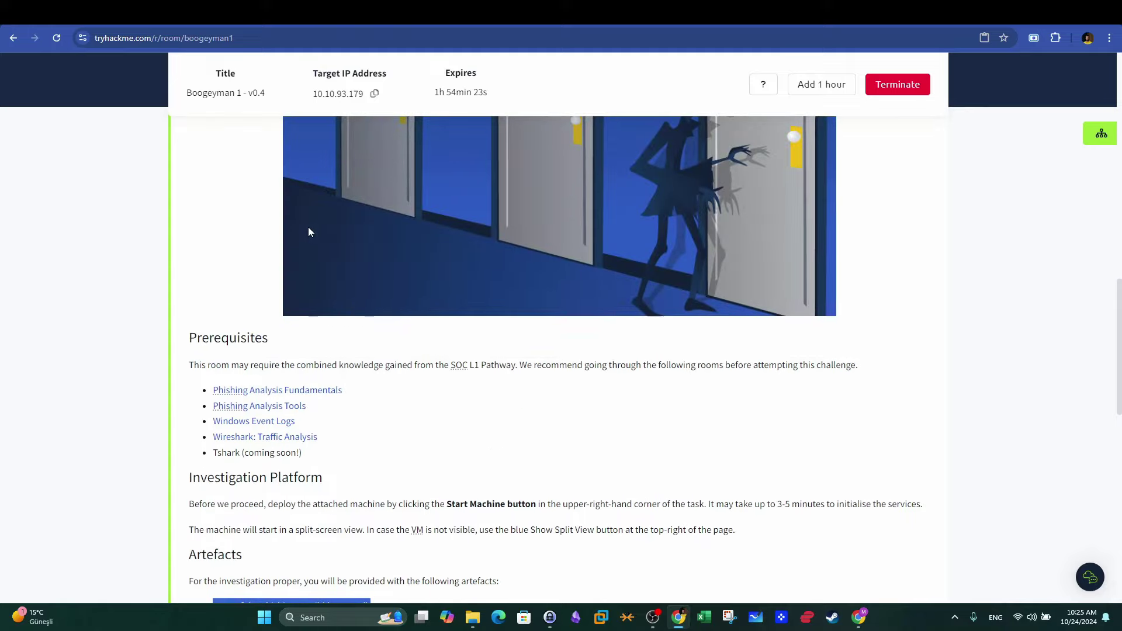
{"action": "scroll", "coordinate": [310, 233], "scroll_direction": "up", "scroll_amount": 5}
{"action": "left_click", "coordinate": [348, 193]}
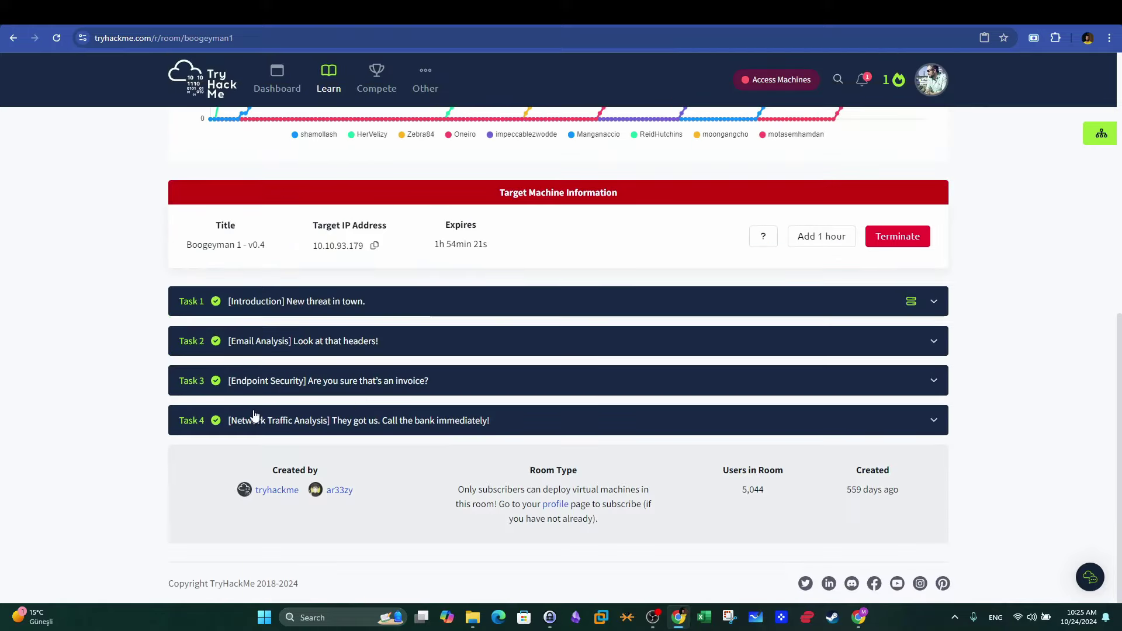
{"action": "left_click", "coordinate": [338, 358]}
{"action": "scroll", "coordinate": [1119, 418], "scroll_direction": "down", "scroll_amount": 10}
{"action": "left_click_drag", "start_coordinate": [1120, 418], "coordinate": [1121, 509]}
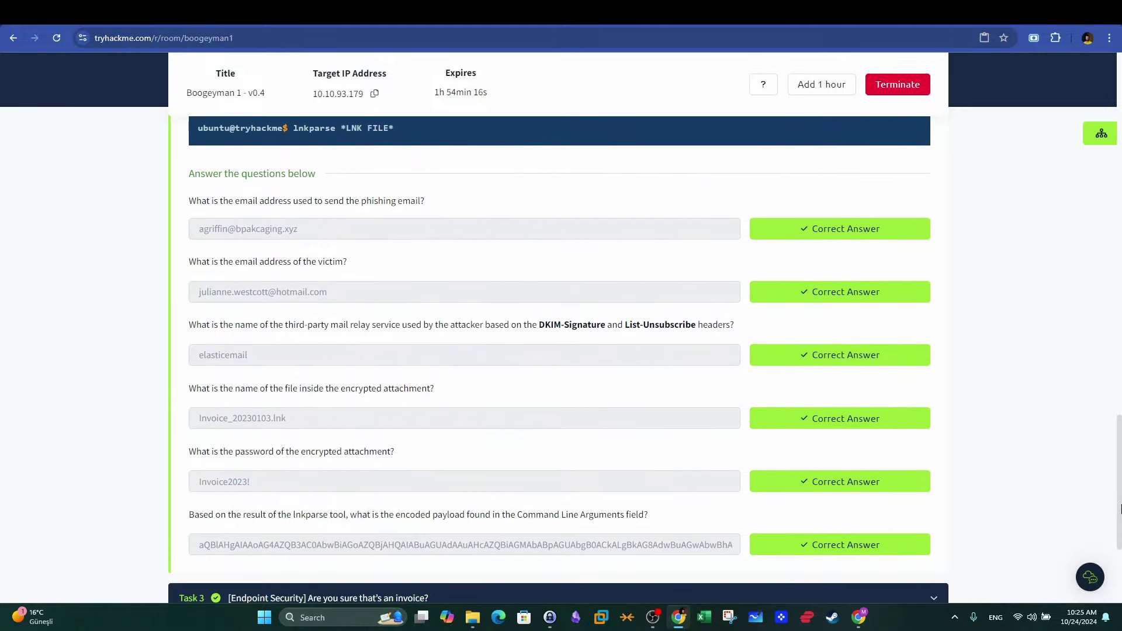
- Switch to the virtual machine and inspect the capture.pcapng, dump.eml, powershell.evtx and powershell.json files in the artefacts folder
{"action": "key", "text": "ctrl+Tab"}
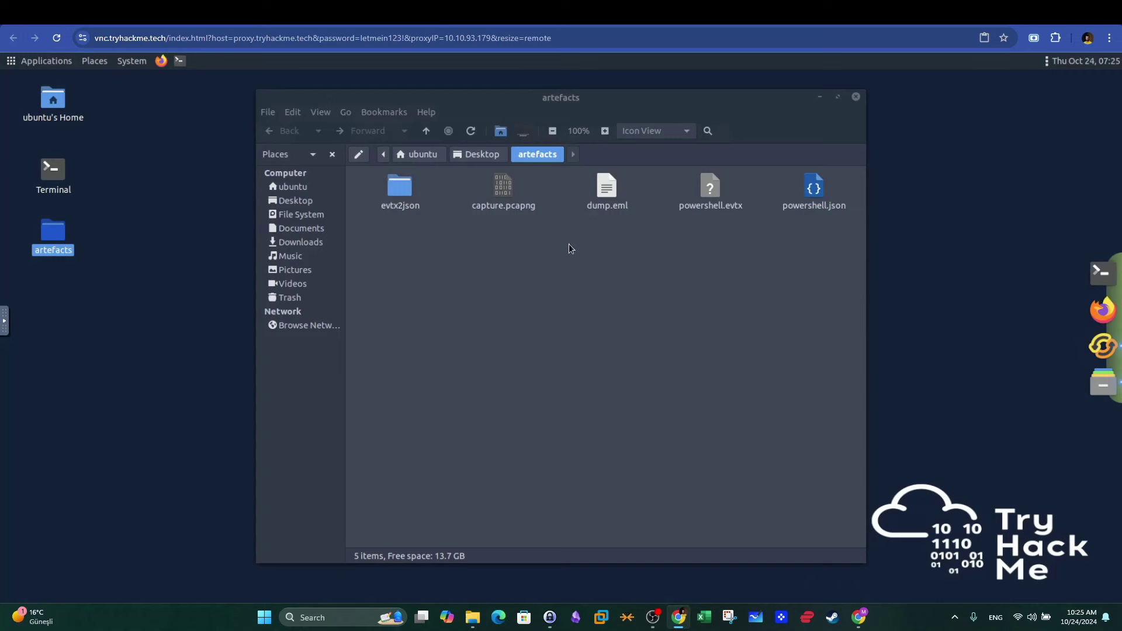
{"action": "left_click_drag", "start_coordinate": [701, 102], "coordinate": [580, 96]}
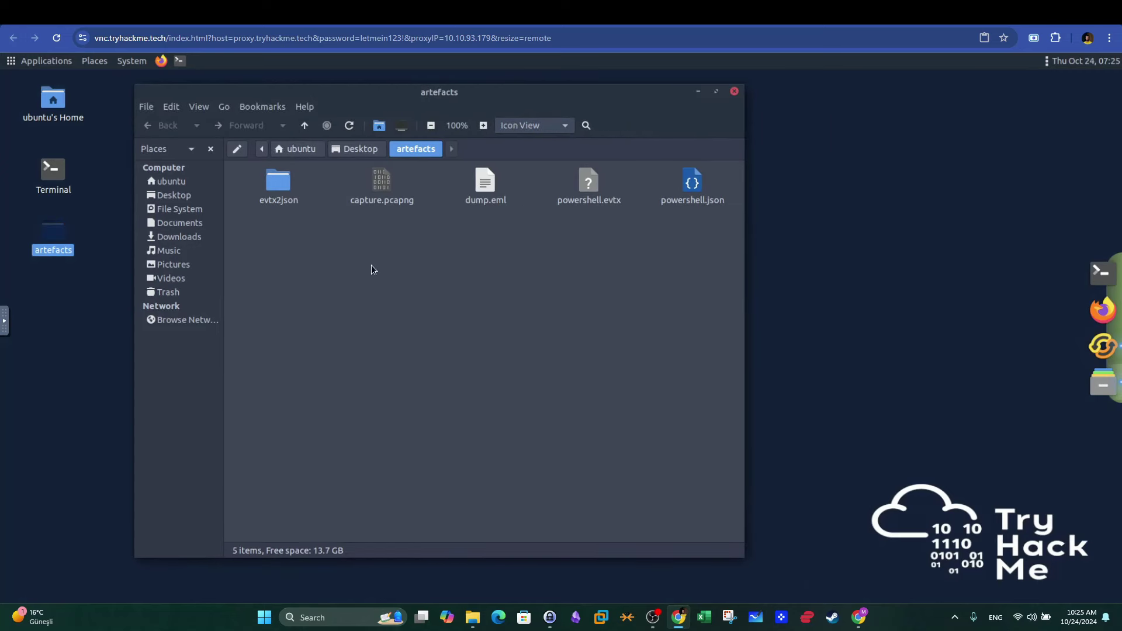
{"action": "left_click", "coordinate": [379, 184]}
{"action": "left_click", "coordinate": [484, 184]}
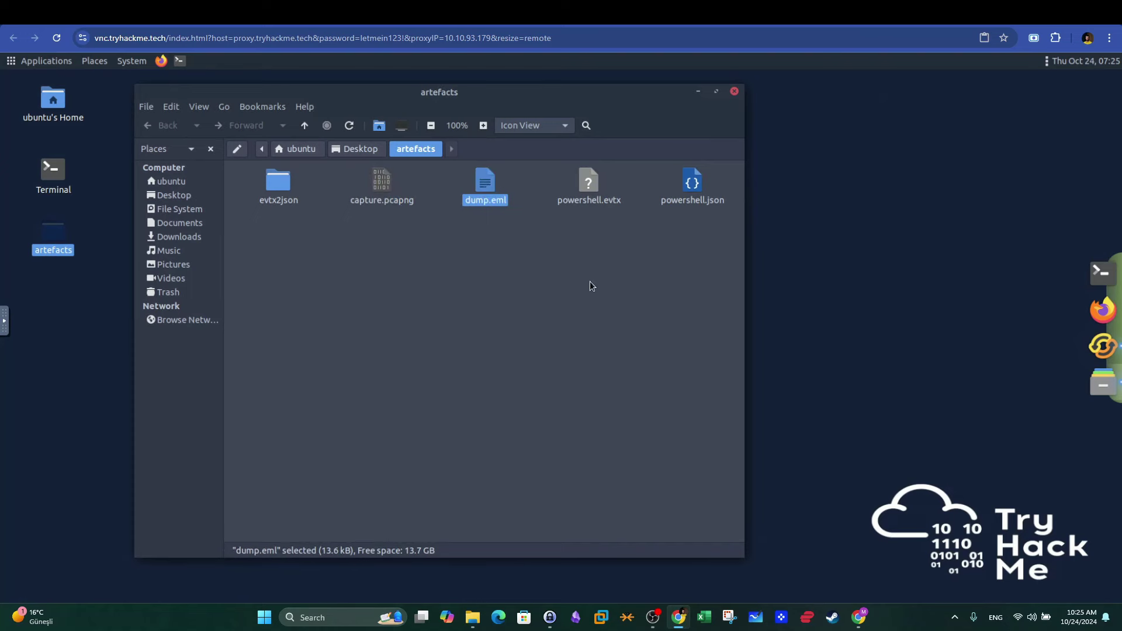
{"action": "left_click_drag", "start_coordinate": [627, 245], "coordinate": [581, 182]}
{"action": "left_click", "coordinate": [684, 246]}
{"action": "left_click", "coordinate": [568, 199]}
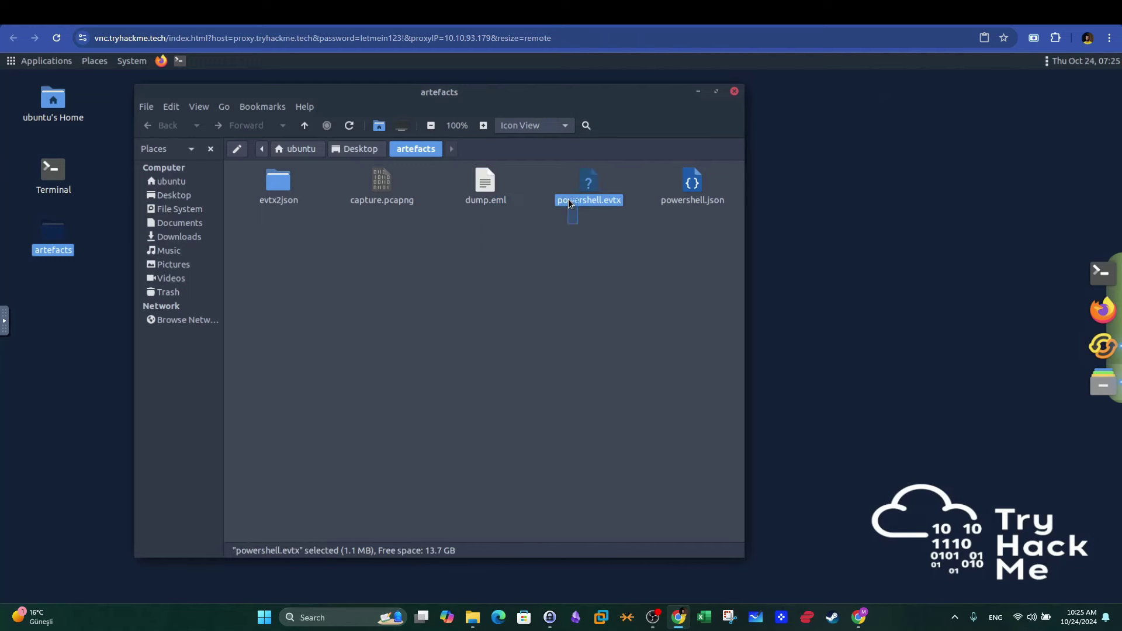
{"action": "left_click_drag", "start_coordinate": [687, 224], "coordinate": [699, 186]}
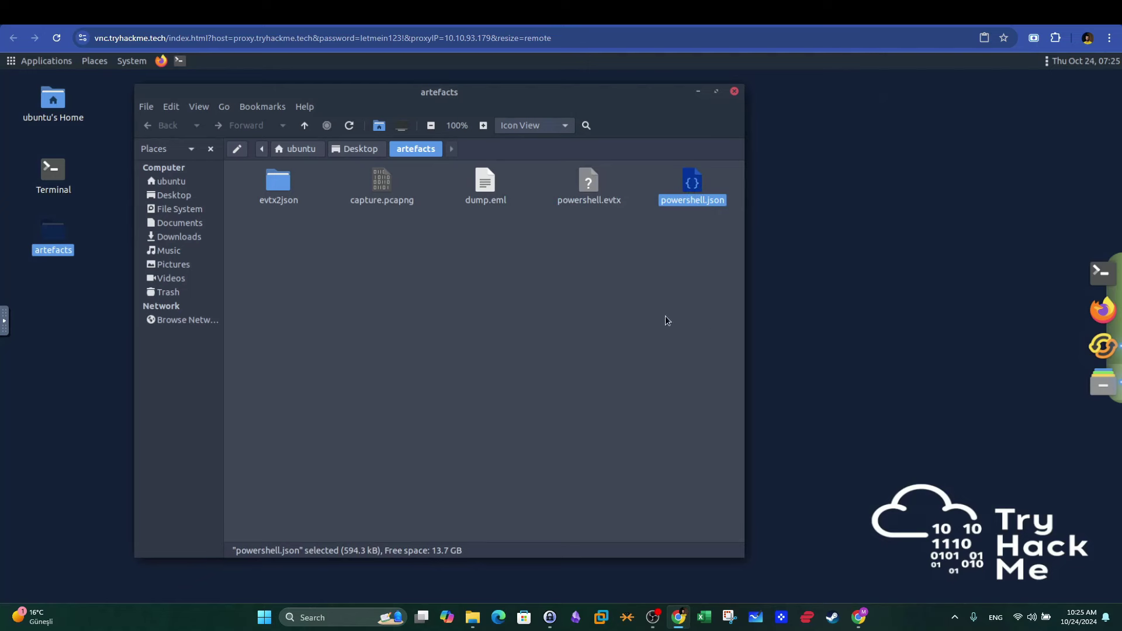
- Open dump.eml with Evolution Mail and Calendar
{"action": "right_click", "coordinate": [489, 201]}
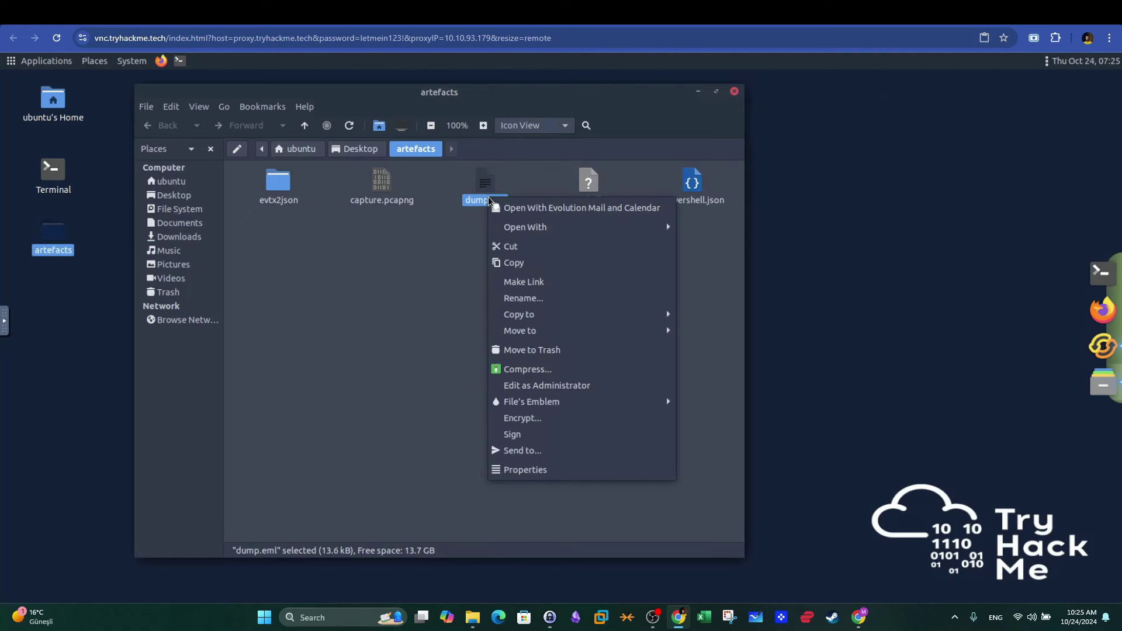
{"action": "left_click", "coordinate": [634, 216]}
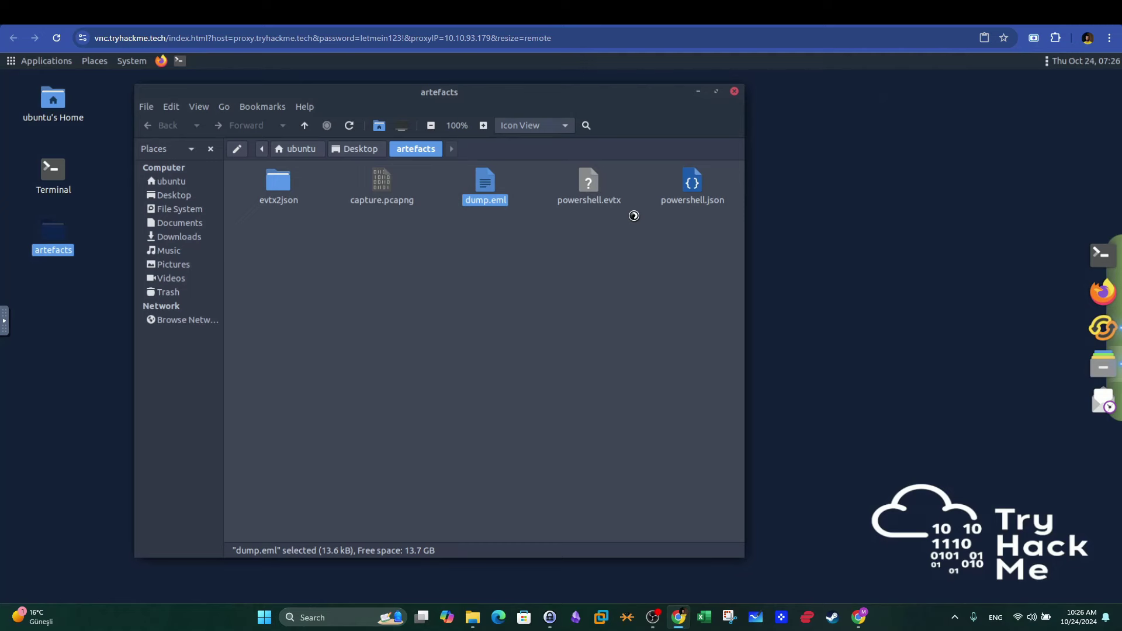
{"action": "double_click", "coordinate": [689, 248]}
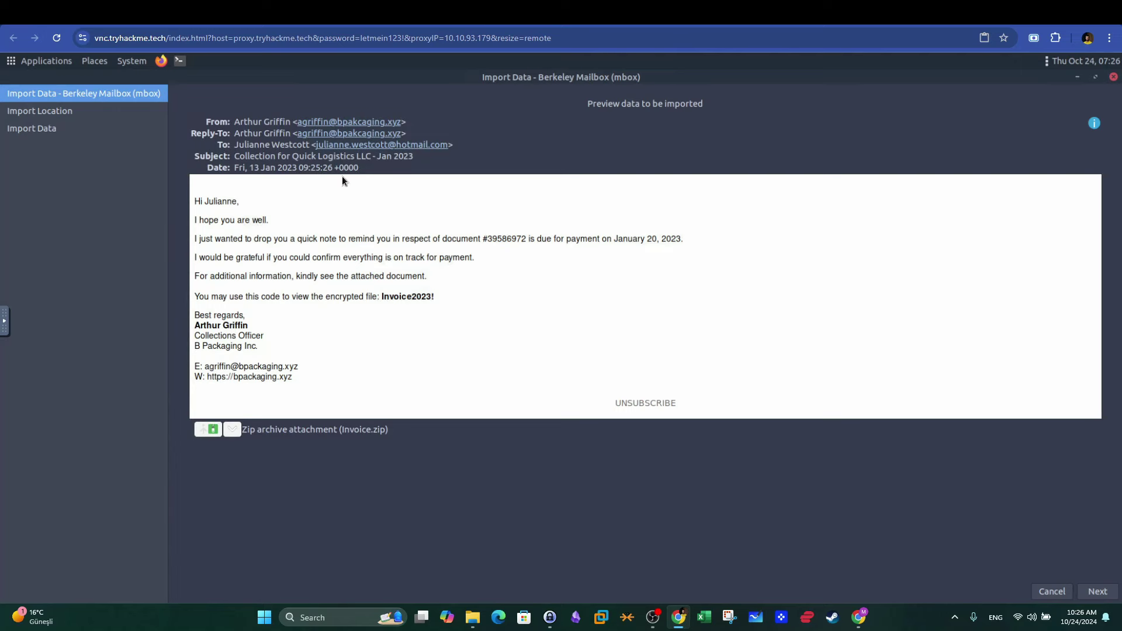
- Examine the phishing email's sender, recipient, message body, attachment name and the code for the encrypted file
{"action": "left_click_drag", "start_coordinate": [206, 121], "coordinate": [398, 122]}
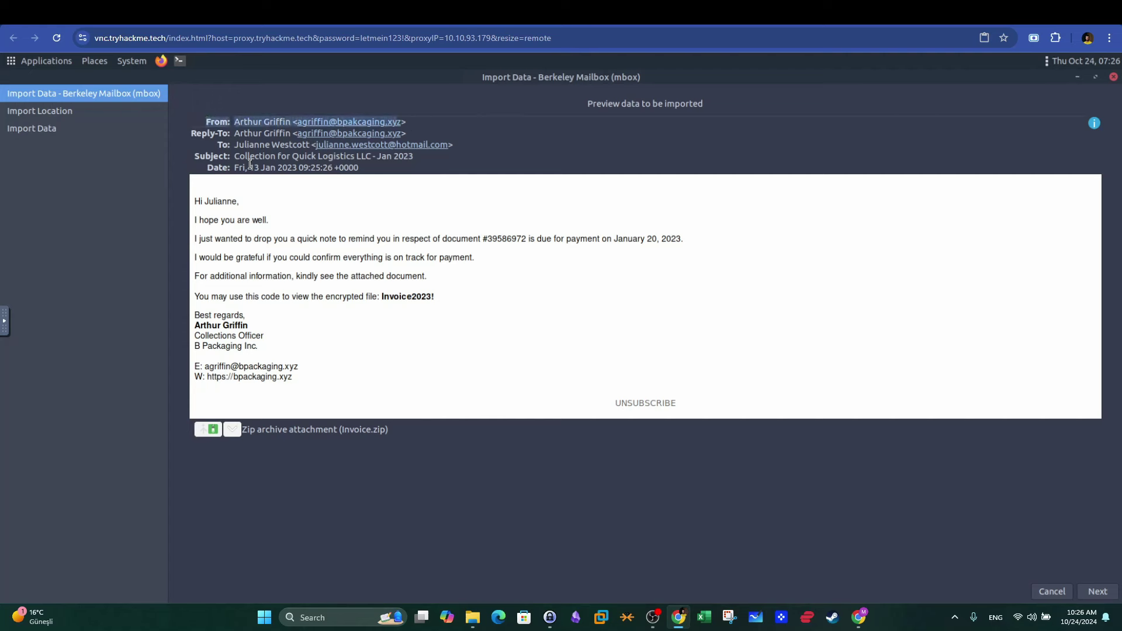
{"action": "left_click_drag", "start_coordinate": [214, 146], "coordinate": [447, 145]}
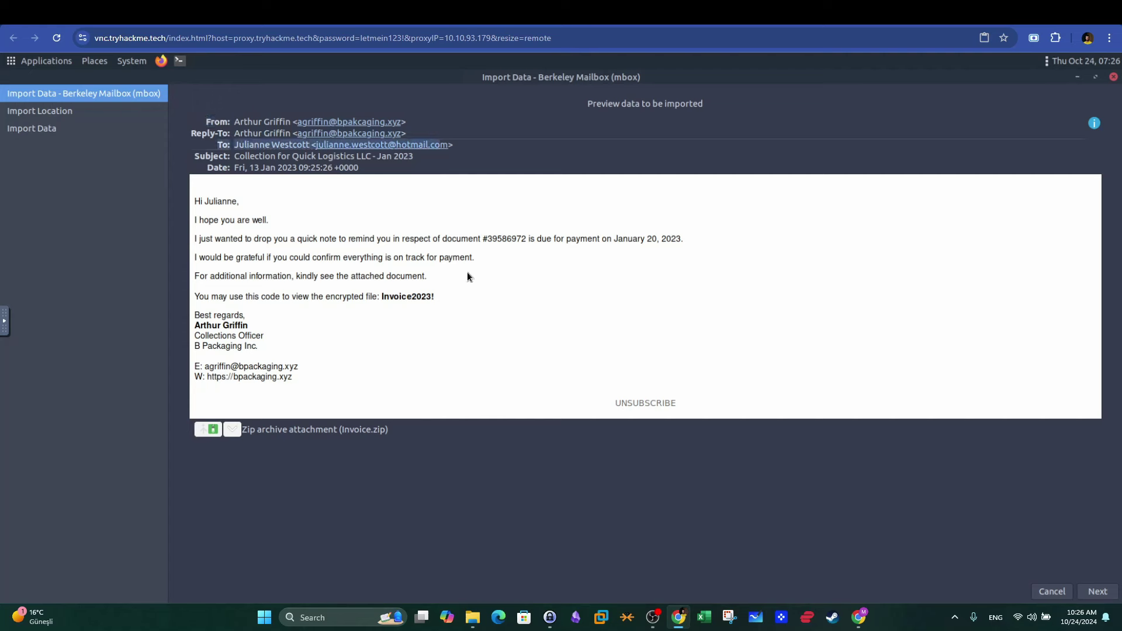
{"action": "left_click_drag", "start_coordinate": [472, 299], "coordinate": [291, 228]}
{"action": "left_click", "coordinate": [264, 243]}
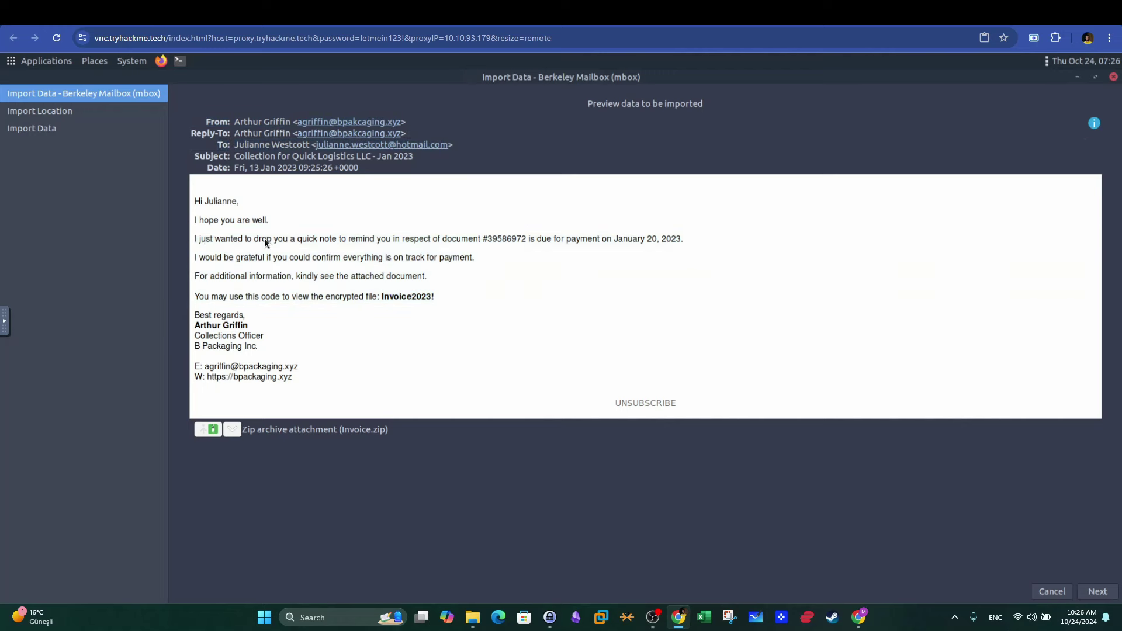
{"action": "left_click_drag", "start_coordinate": [199, 239], "coordinate": [546, 239]}
{"action": "left_click", "coordinate": [655, 238]}
{"action": "left_click_drag", "start_coordinate": [385, 431], "coordinate": [342, 431]}
{"action": "left_click_drag", "start_coordinate": [432, 299], "coordinate": [383, 297]}
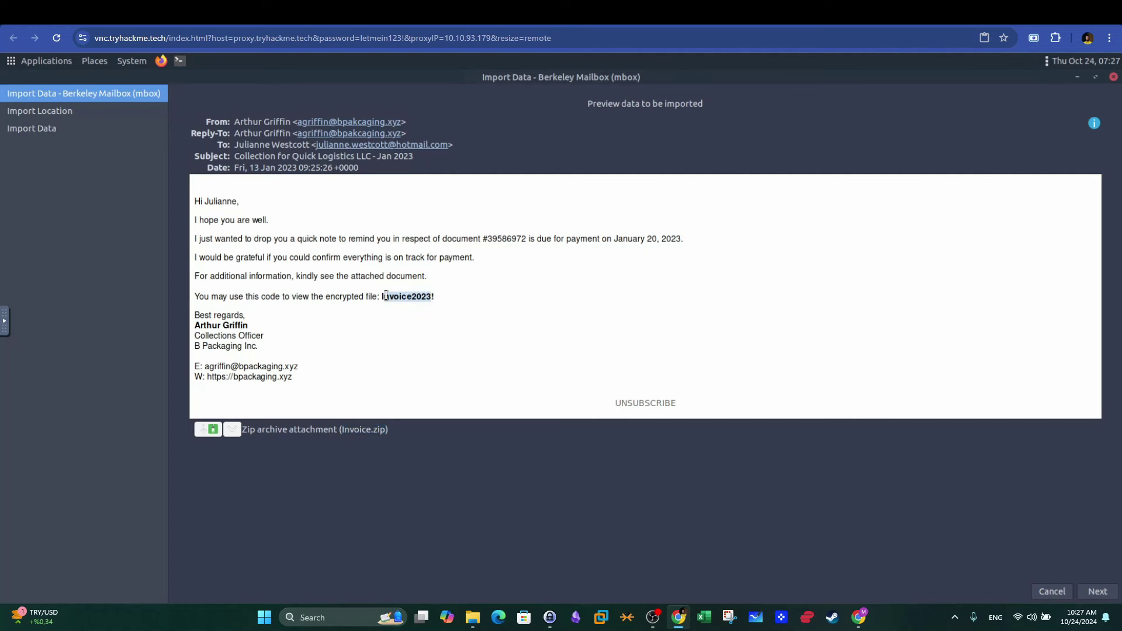
- Save the Invoice.zip attachment to the Desktop without extracting its files
{"action": "left_click", "coordinate": [237, 431]}
{"action": "left_click", "coordinate": [275, 449]}
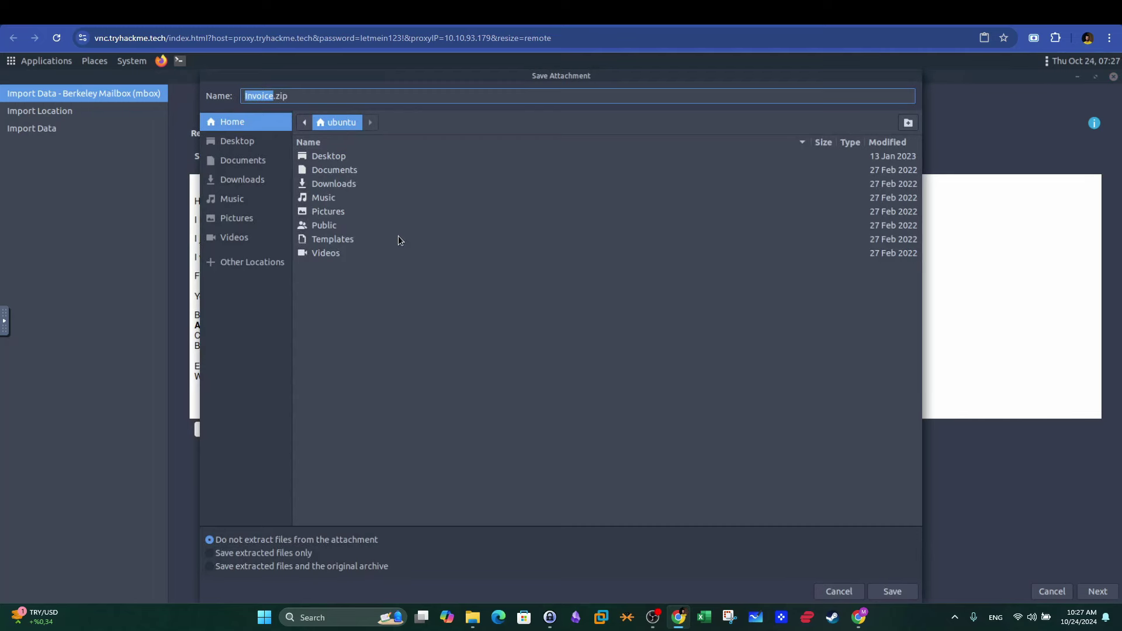
{"action": "double_click", "coordinate": [314, 156]}
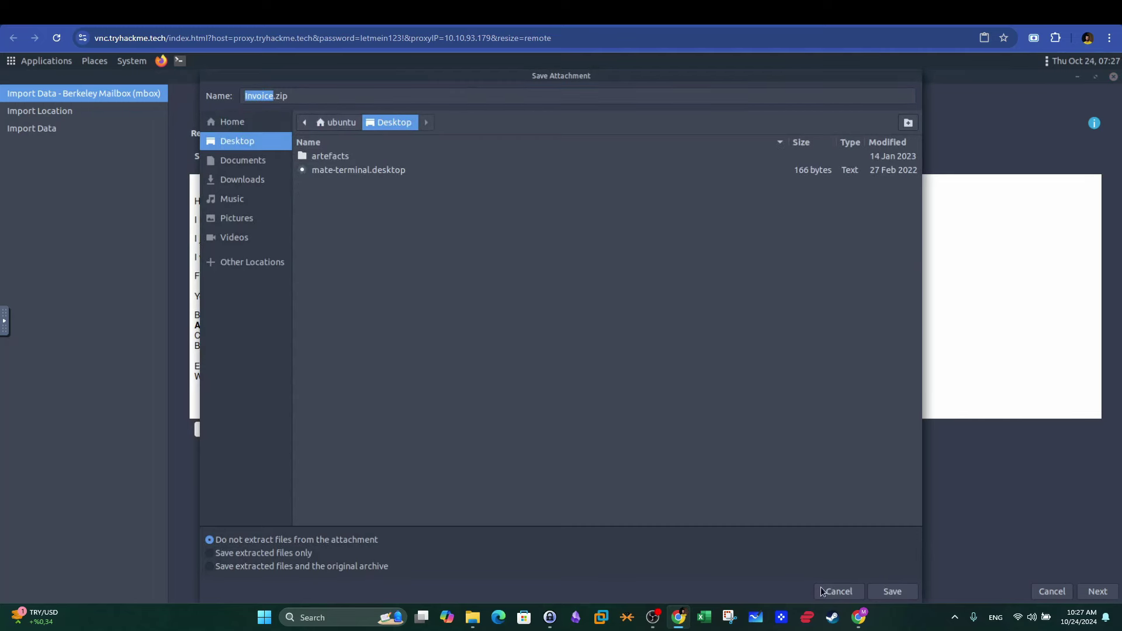
{"action": "left_click", "coordinate": [903, 594]}
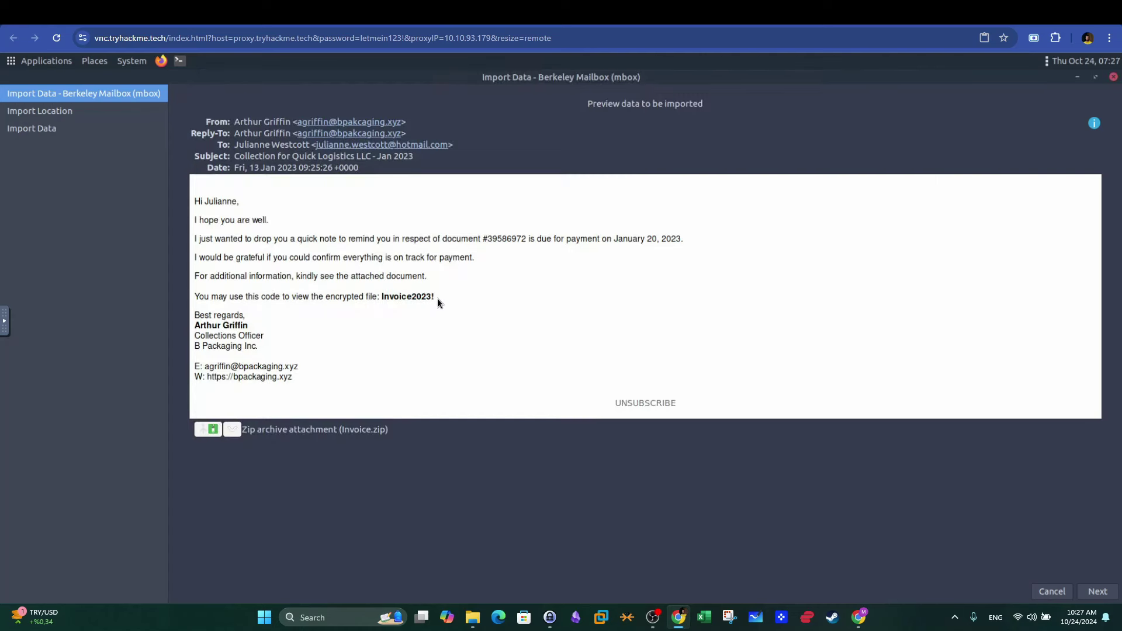
- Copy the encrypted file's access code from the email body
{"action": "left_click_drag", "start_coordinate": [437, 303], "coordinate": [382, 296]}
{"action": "right_click", "coordinate": [384, 296]}
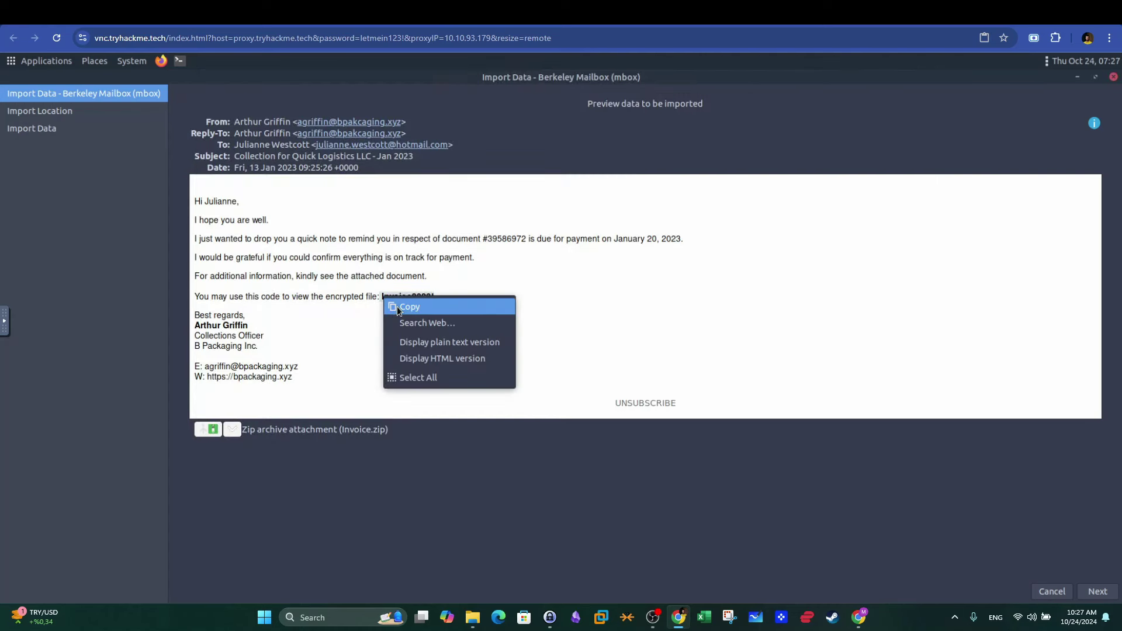
{"action": "left_click", "coordinate": [397, 307]}
- Minimise the email import and artefacts windows and open Invoice.zip from the desktop with Engrampa Archive Manager
{"action": "left_click", "coordinate": [1079, 77]}
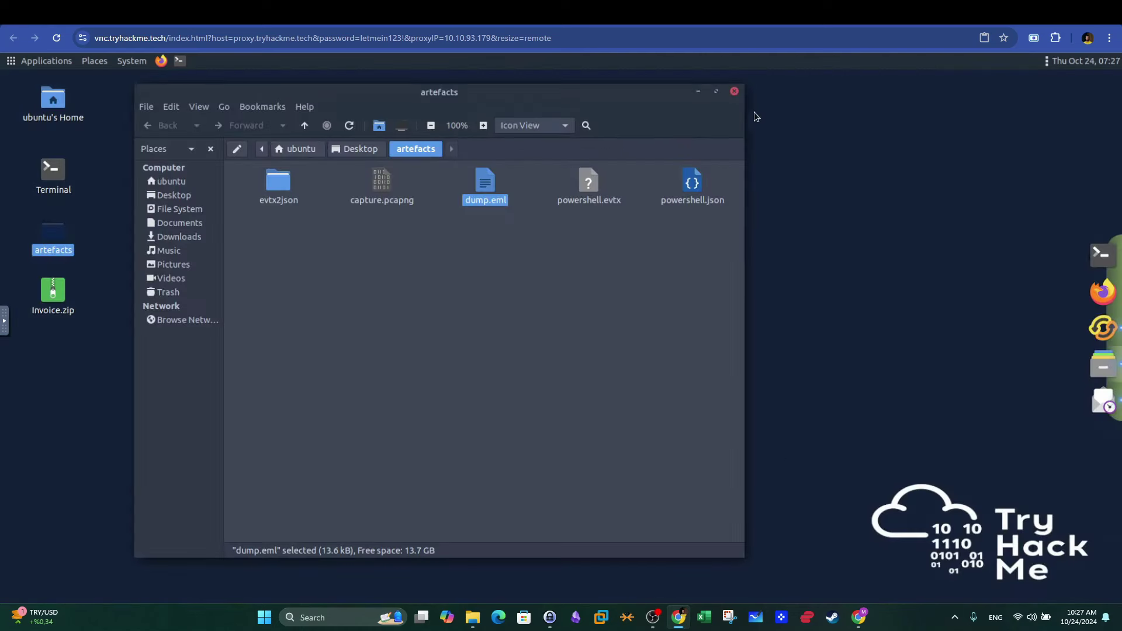
{"action": "left_click", "coordinate": [697, 93]}
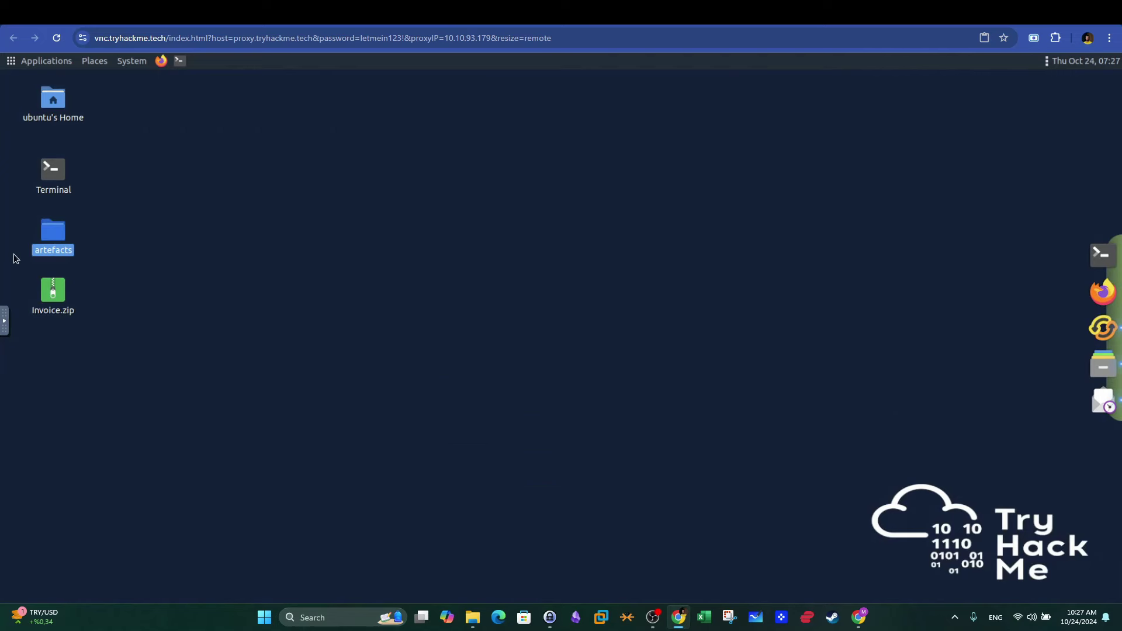
{"action": "right_click", "coordinate": [41, 290]}
{"action": "left_click", "coordinate": [70, 280]}
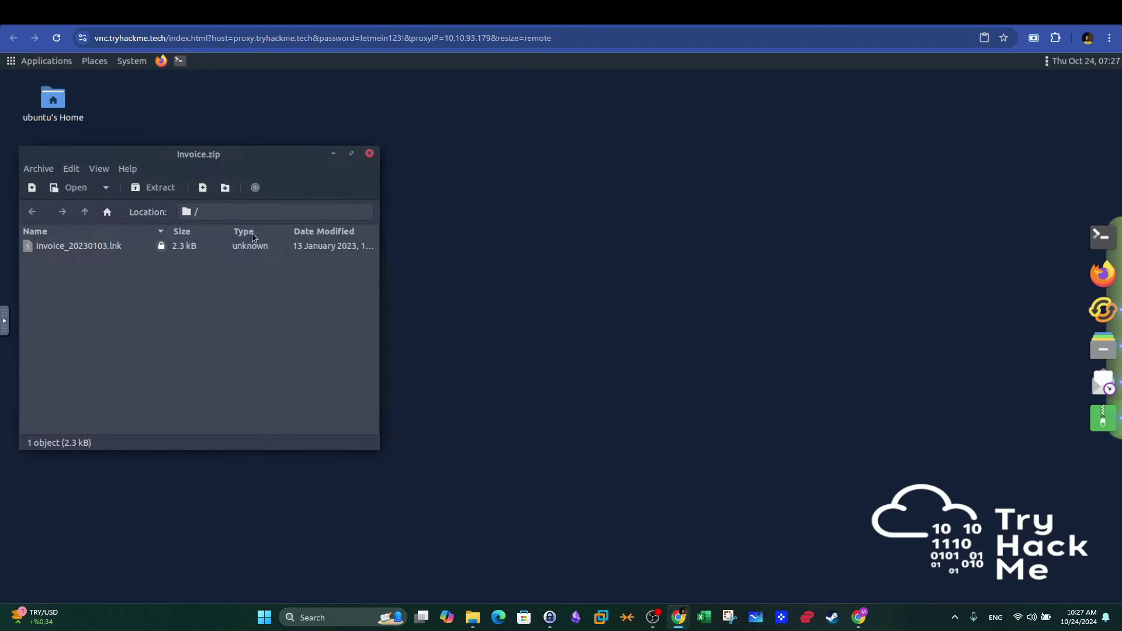
- Try to extract Invoice_20230103.lnk from the archive to the Desktop using the copied archive password
{"action": "left_click_drag", "start_coordinate": [90, 246], "coordinate": [608, 276]}
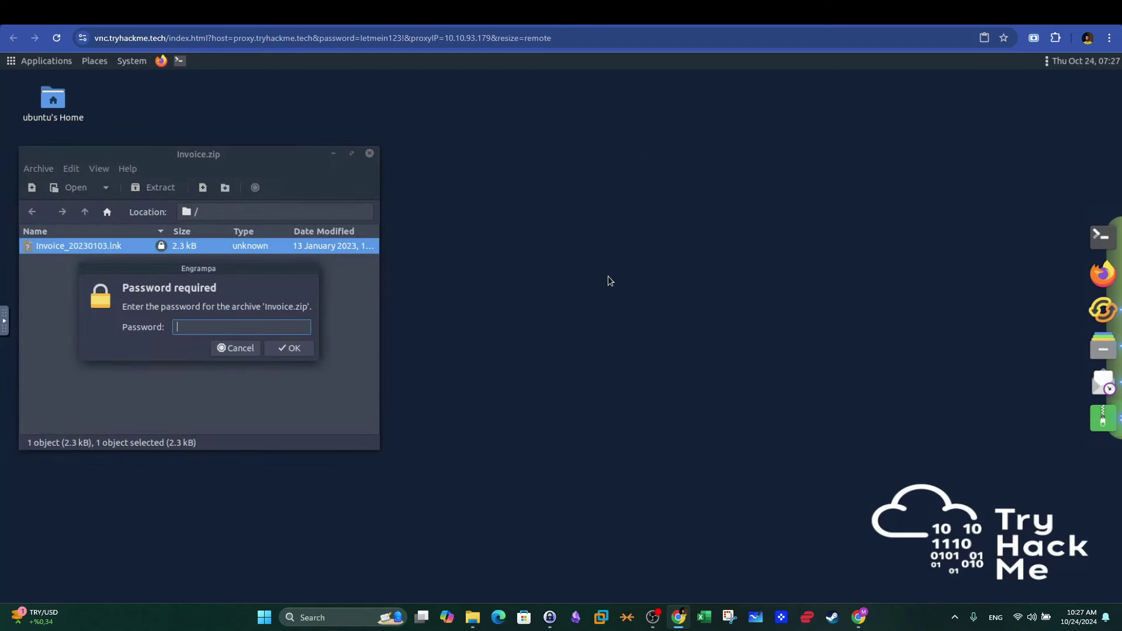
{"action": "key", "text": "ctrl+v"}
{"action": "left_click", "coordinate": [291, 348]}
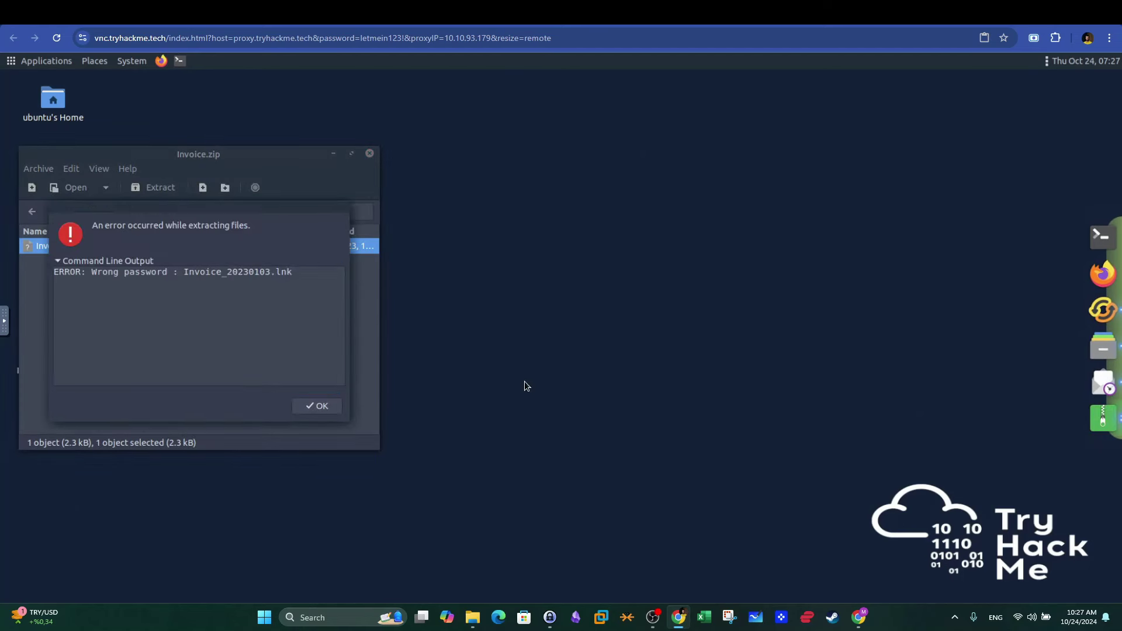
{"action": "left_click", "coordinate": [321, 406]}
{"action": "right_click", "coordinate": [258, 247]}
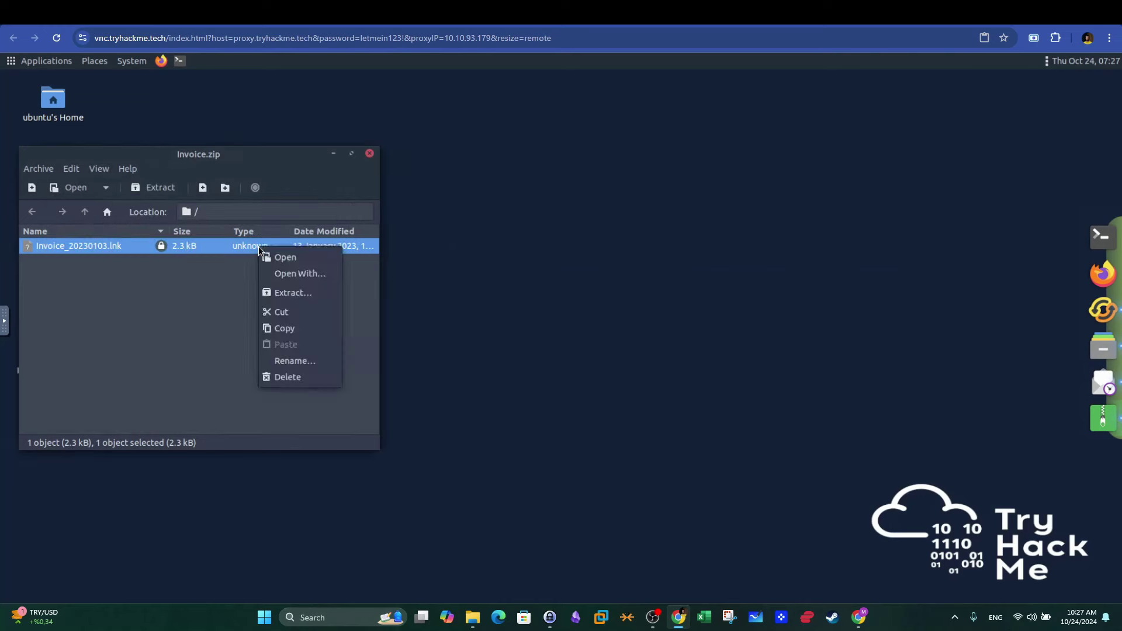
{"action": "left_click", "coordinate": [165, 287]}
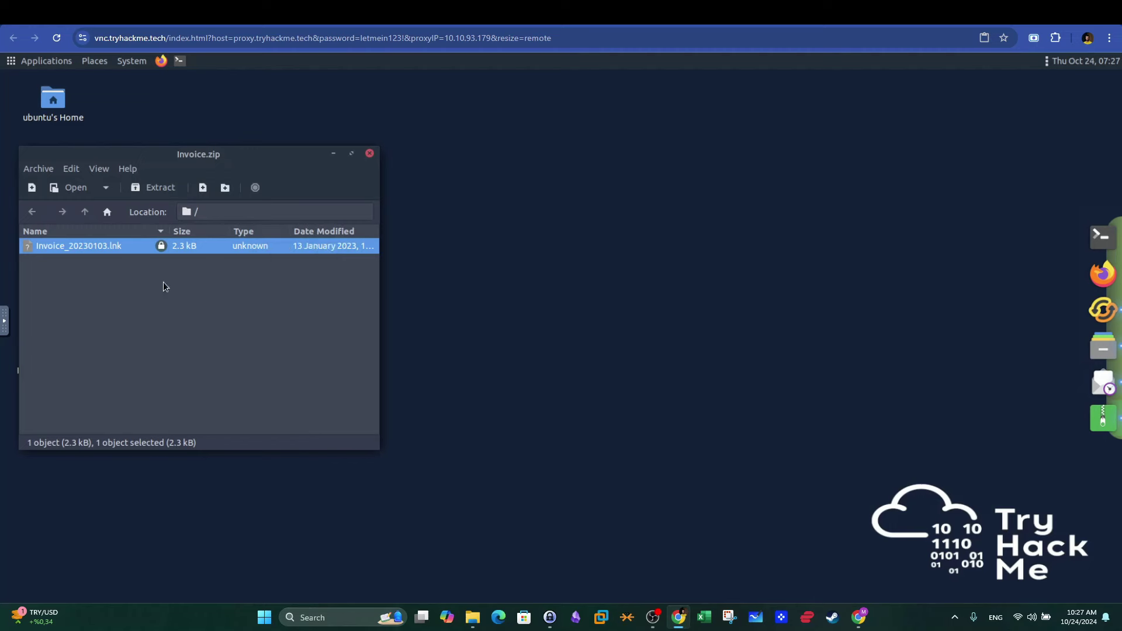
{"action": "left_click_drag", "start_coordinate": [194, 247], "coordinate": [818, 248]}
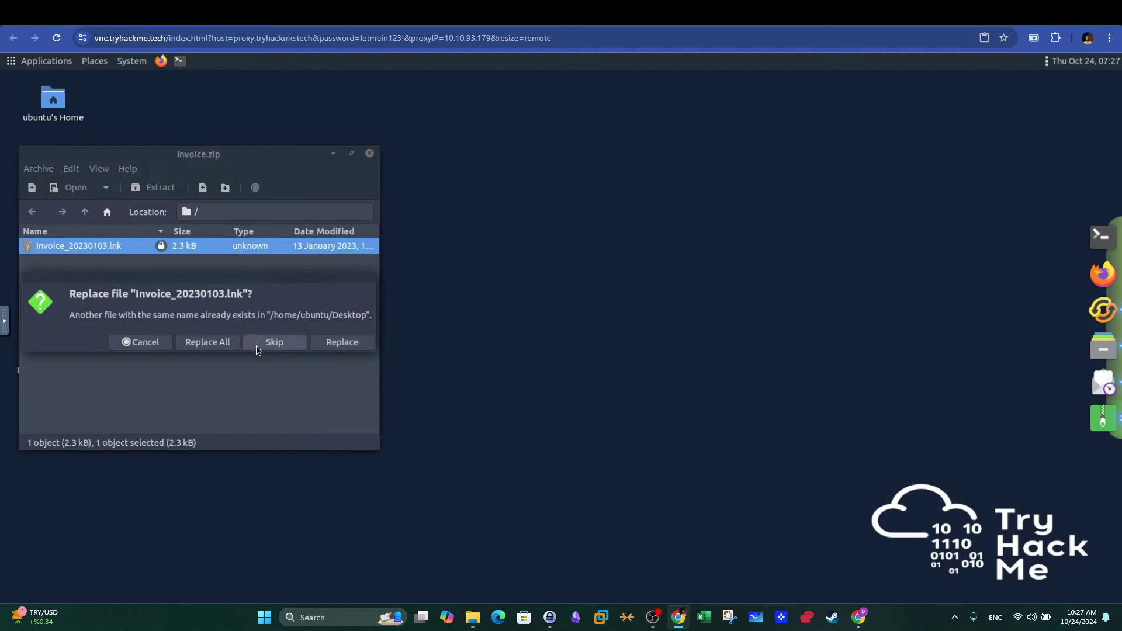
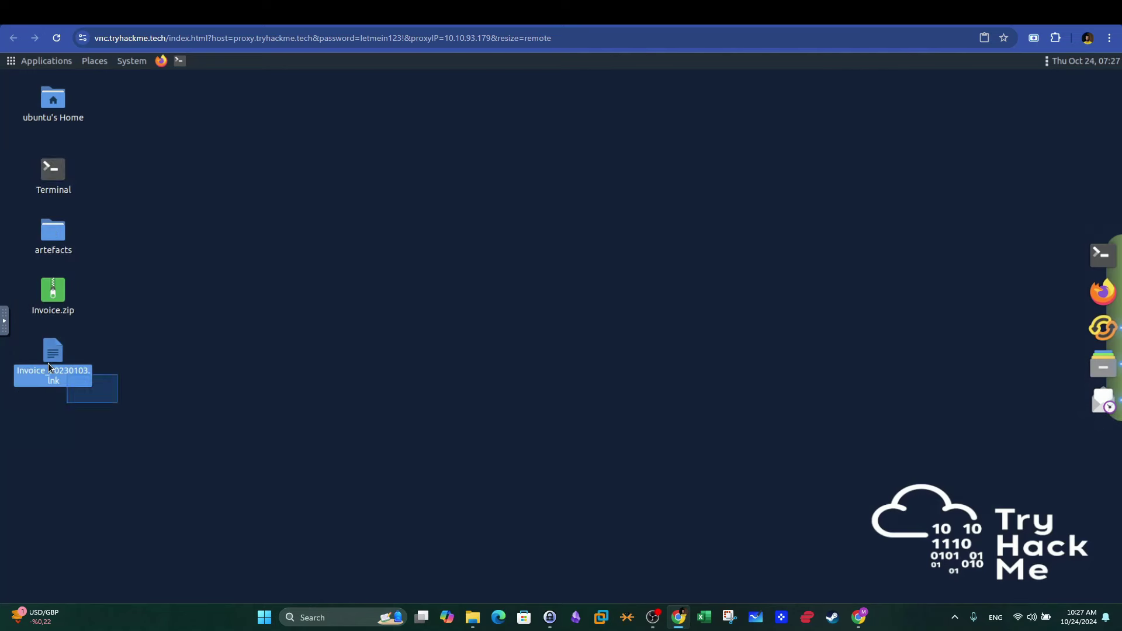
- Permanently delete Invoice_20230103.lnk from the Desktop
{"action": "key", "text": "shift+Delete"}
{"action": "key", "text": "Return"}
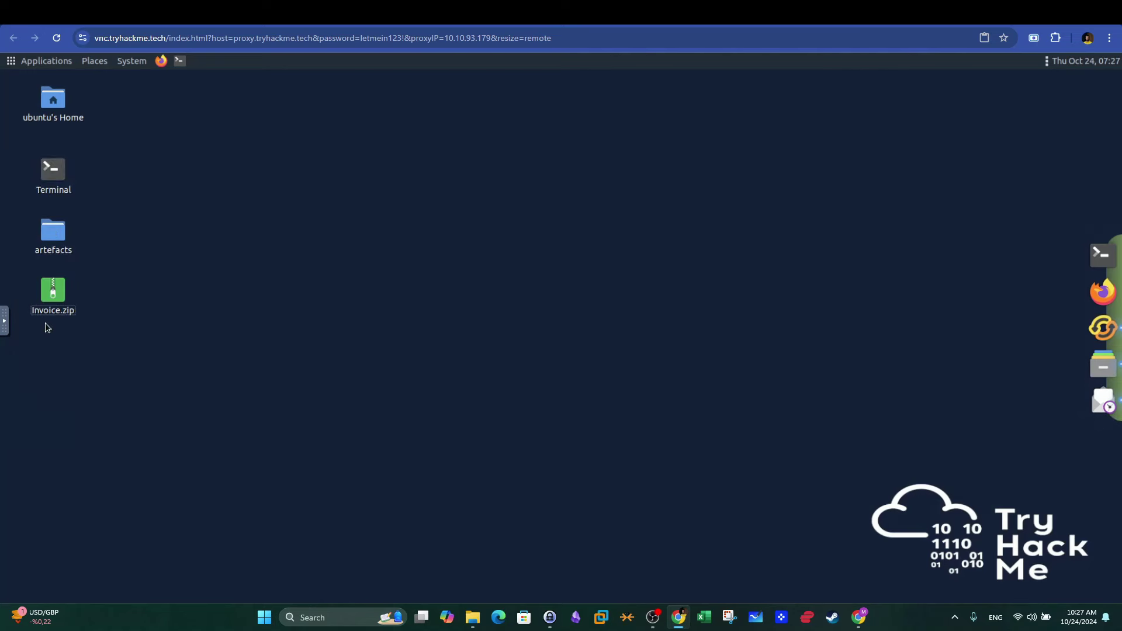
- Reopen Invoice.zip in Engrampa, extract Invoice_20230103.lnk to the Desktop with the archive password, and show the extracted files
{"action": "right_click", "coordinate": [51, 291]}
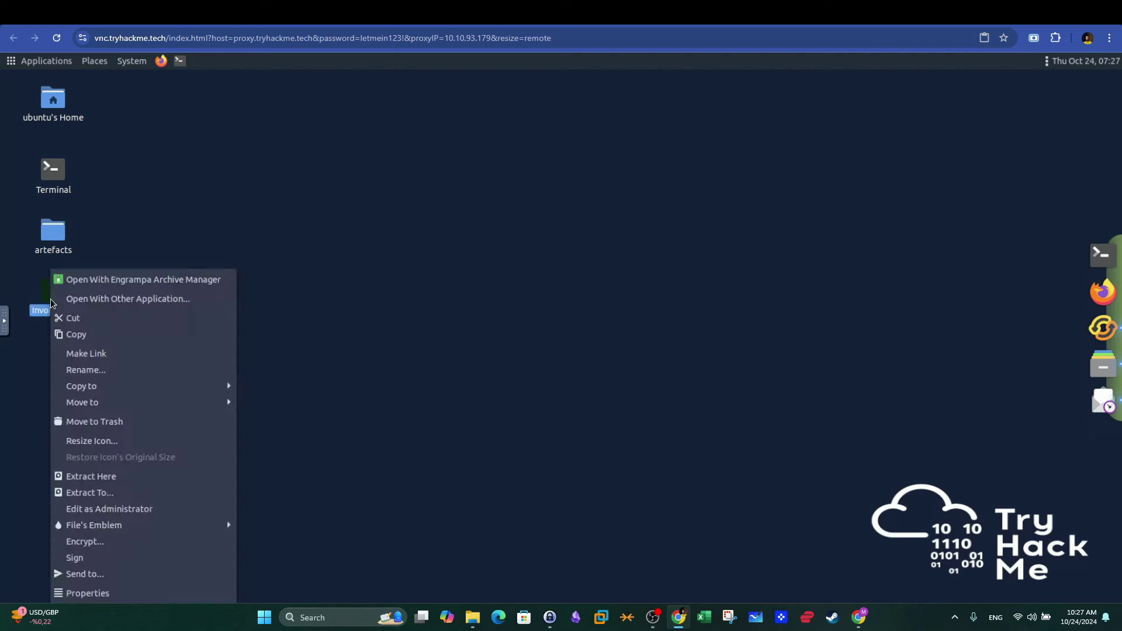
{"action": "left_click", "coordinate": [74, 282]}
{"action": "left_click", "coordinate": [99, 245]}
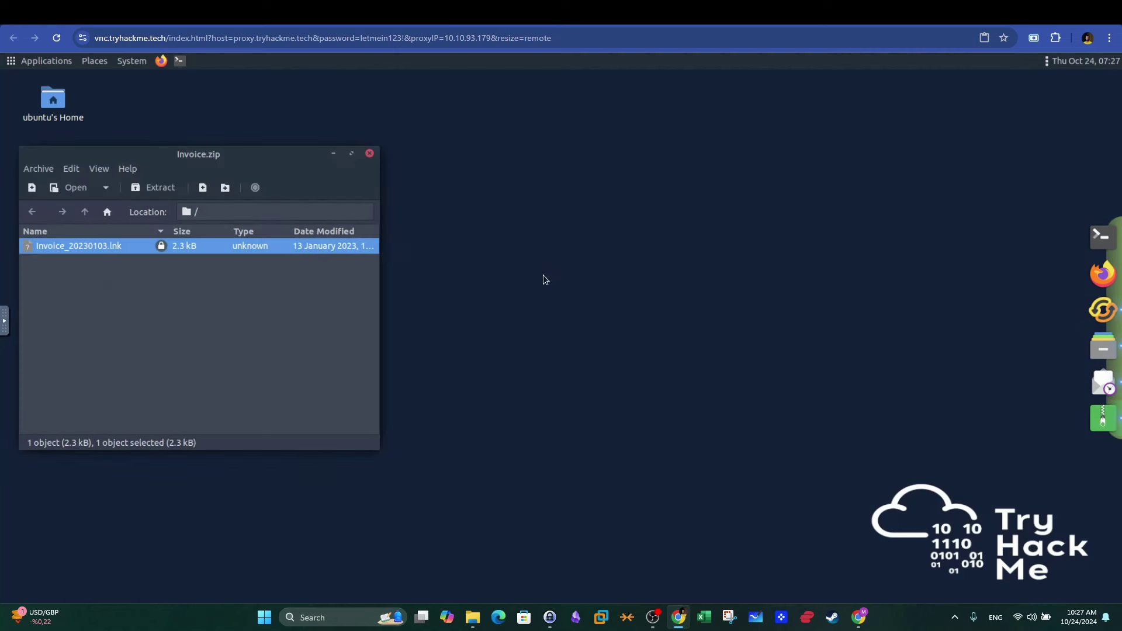
{"action": "key", "text": "ctrl+v"}
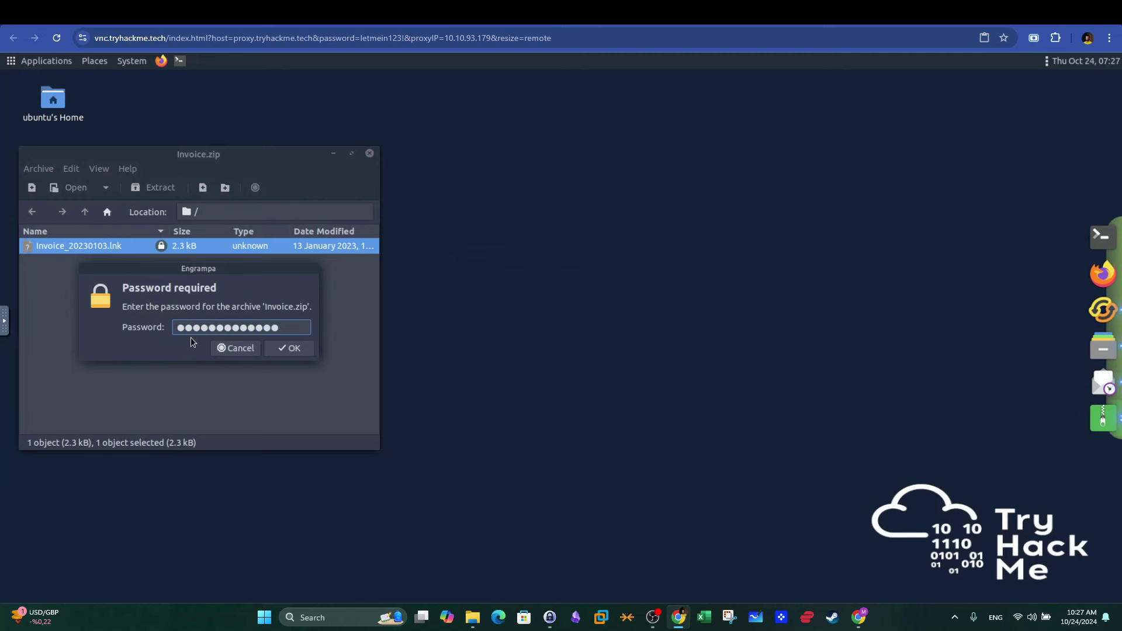
{"action": "left_click", "coordinate": [288, 348]}
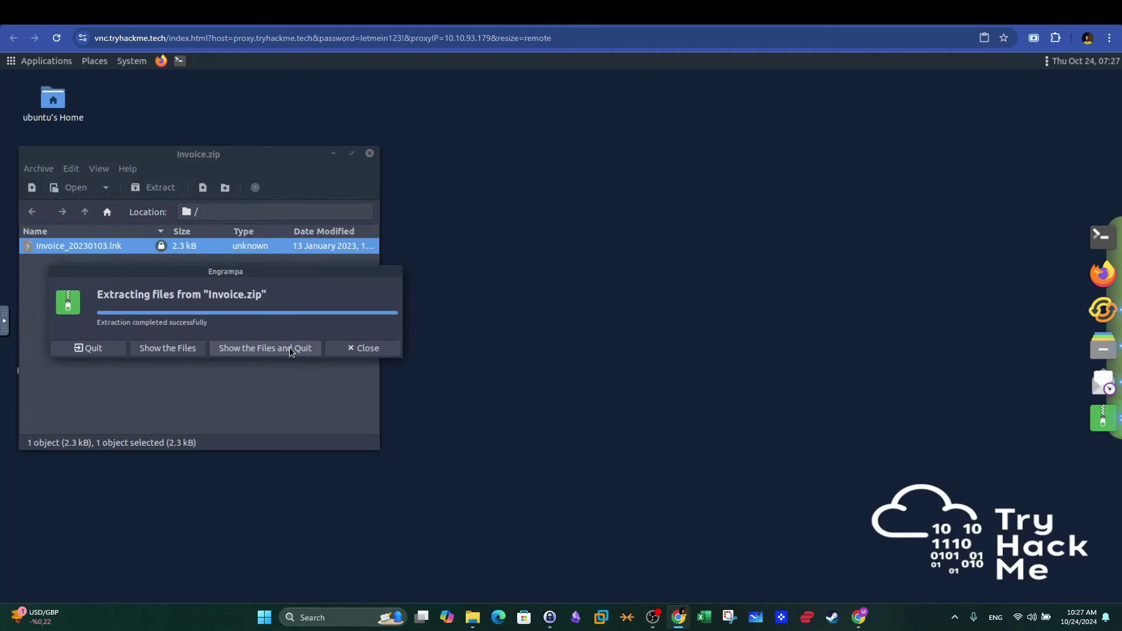
{"action": "left_click", "coordinate": [198, 348]}
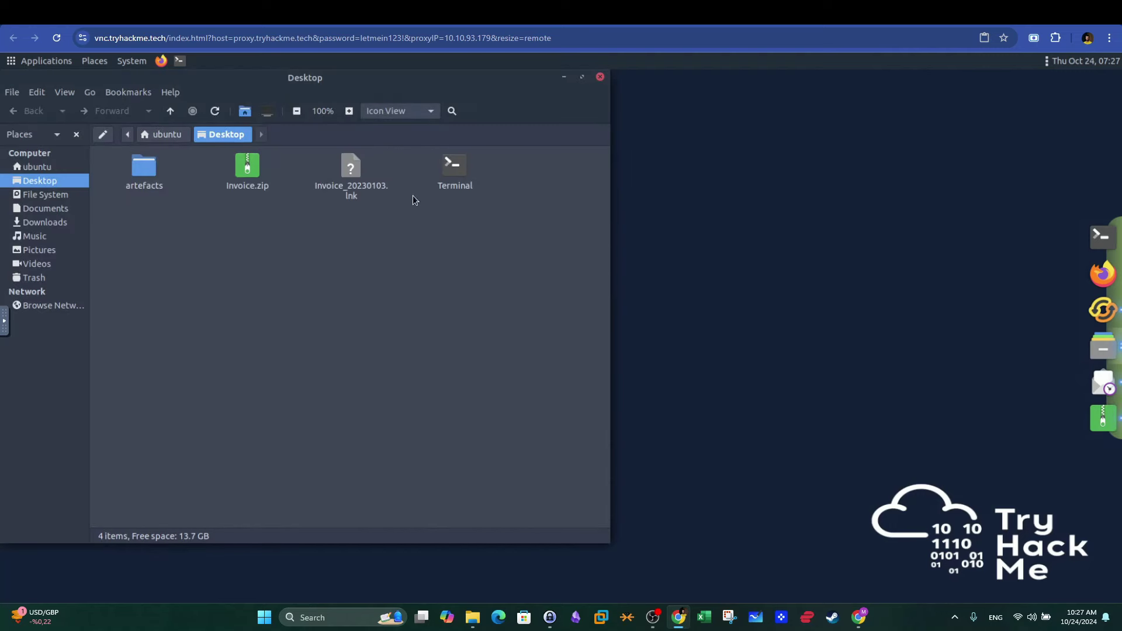
- Move the Desktop folder window aside to uncover the Invoice.zip archive window
{"action": "left_click_drag", "start_coordinate": [376, 194], "coordinate": [329, 162]}
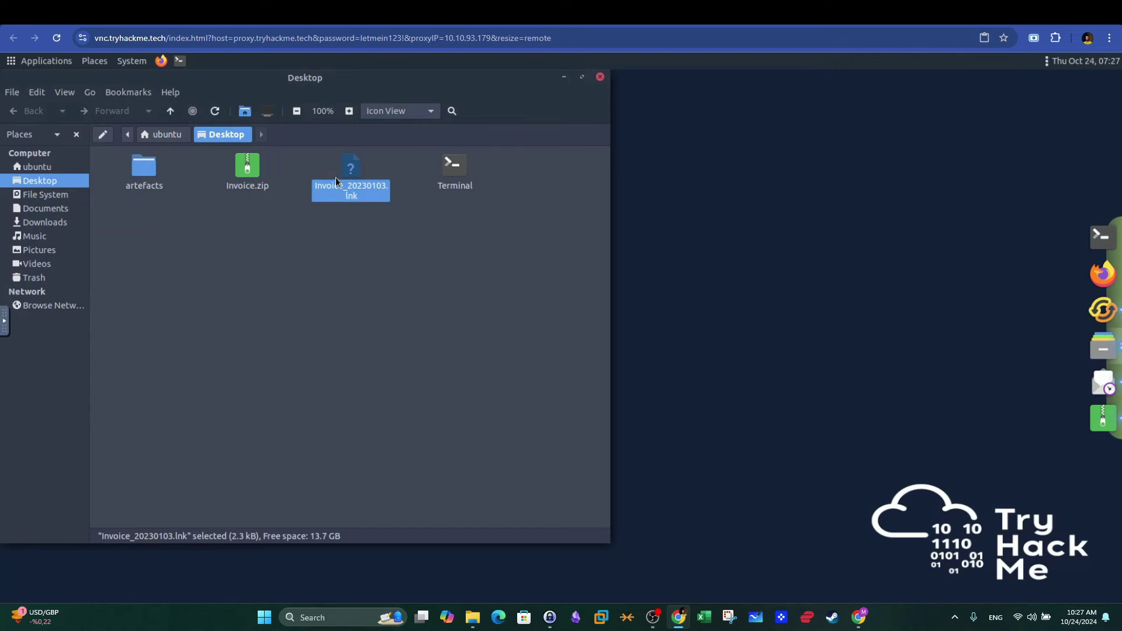
{"action": "left_click", "coordinate": [358, 225]}
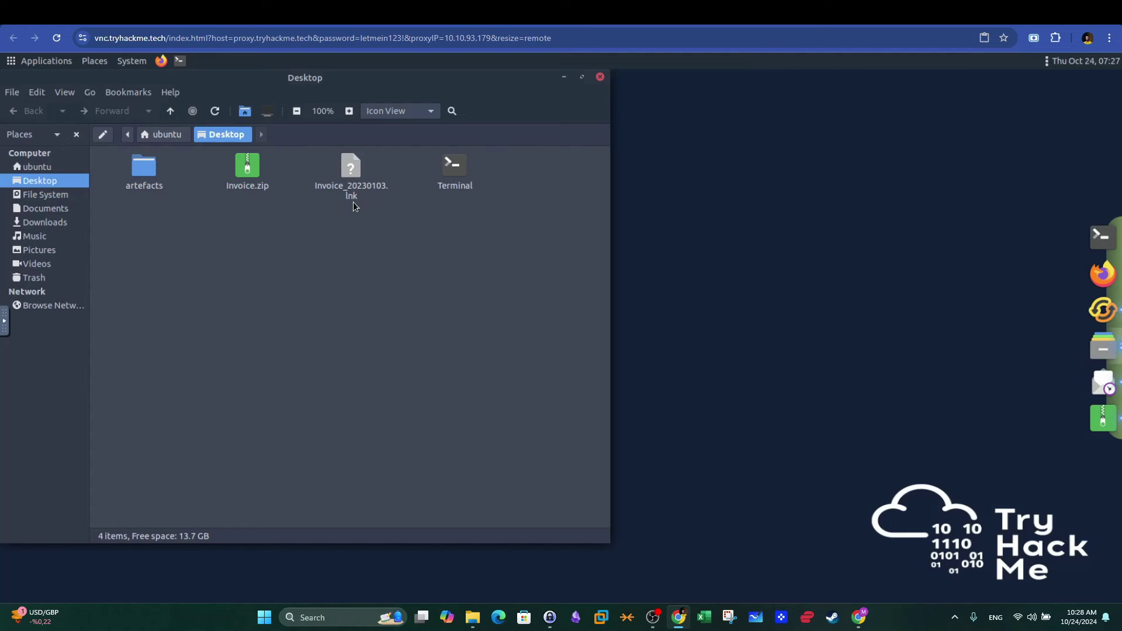
{"action": "left_click_drag", "start_coordinate": [396, 74], "coordinate": [599, 109]}
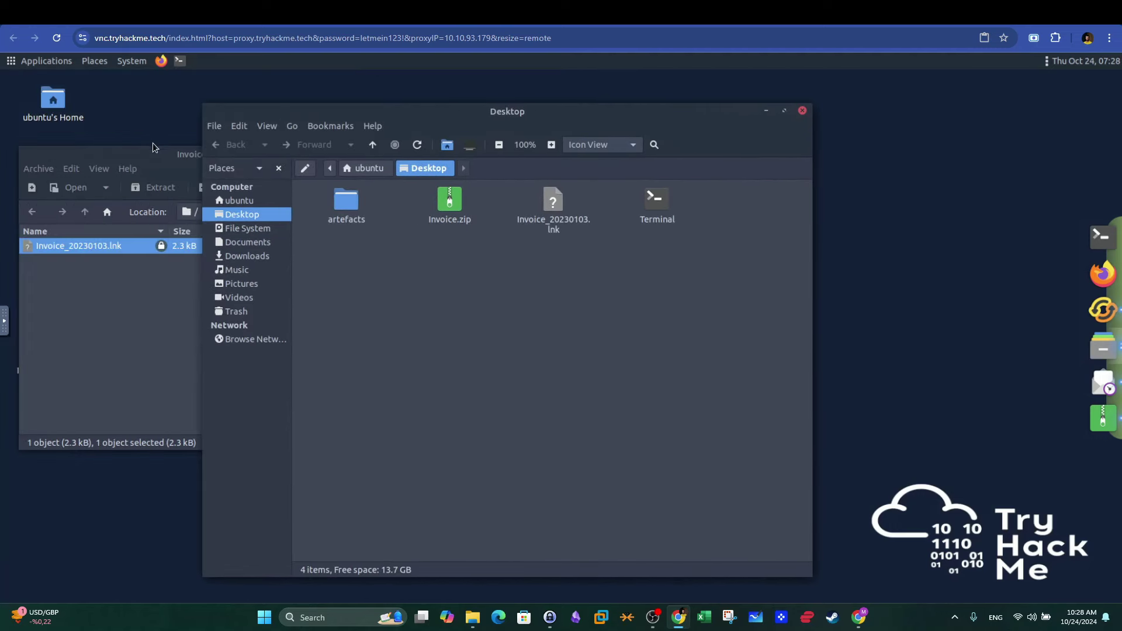